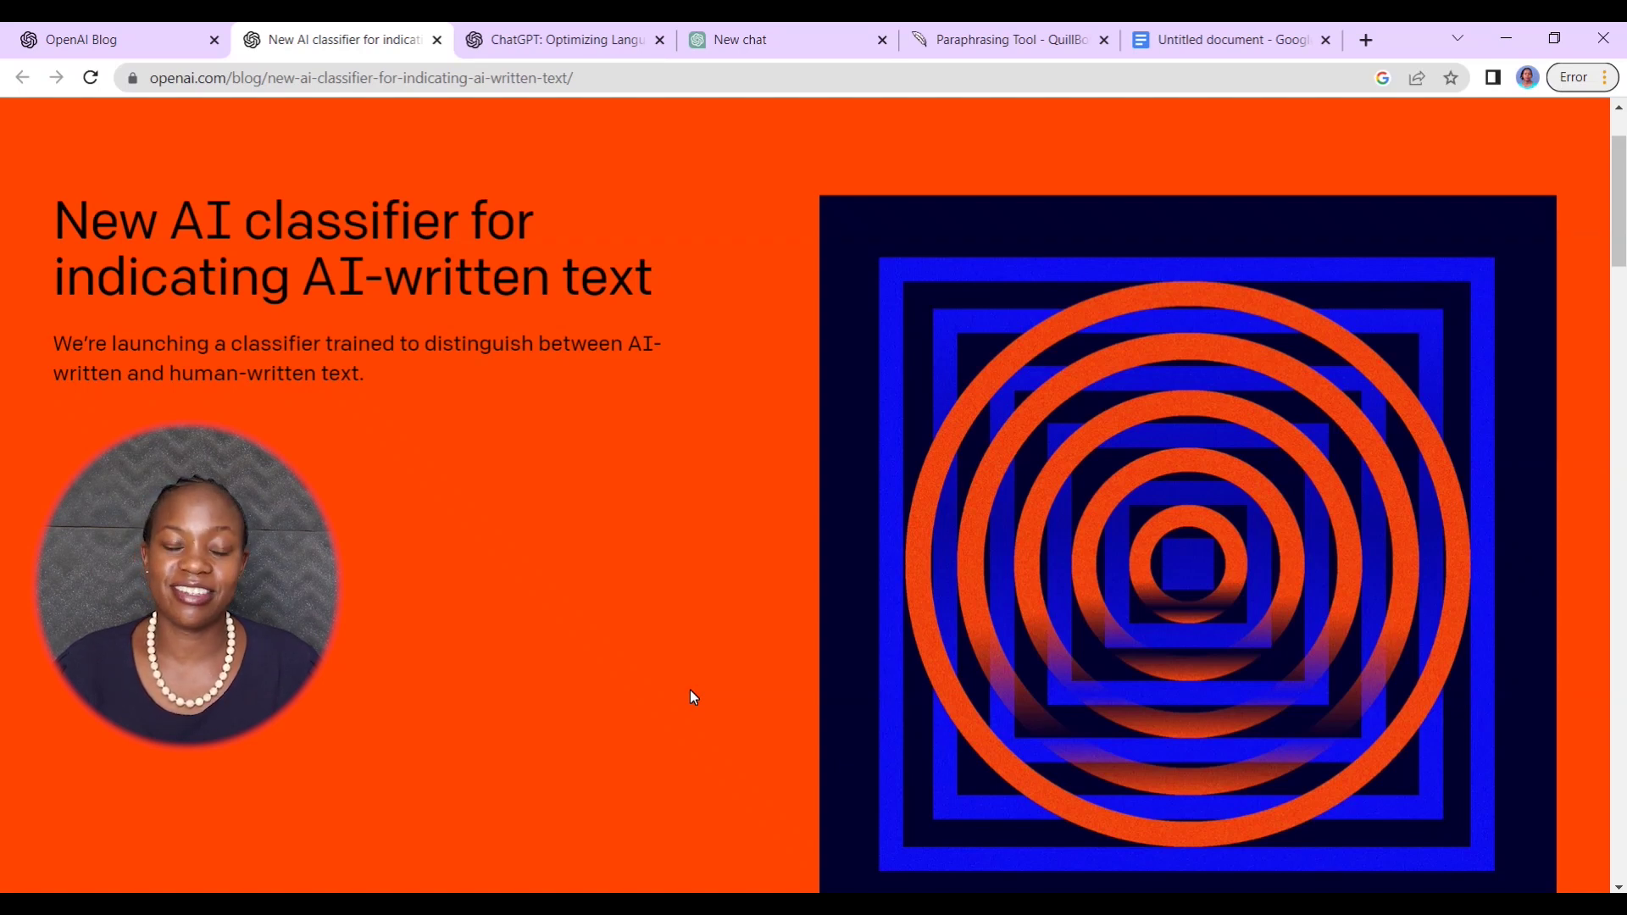
- Read the OpenAI blog post on the AI-written-text classifier and open the AI Text Classifier in a new tab
{"action": "left_click", "coordinate": [135, 40]}
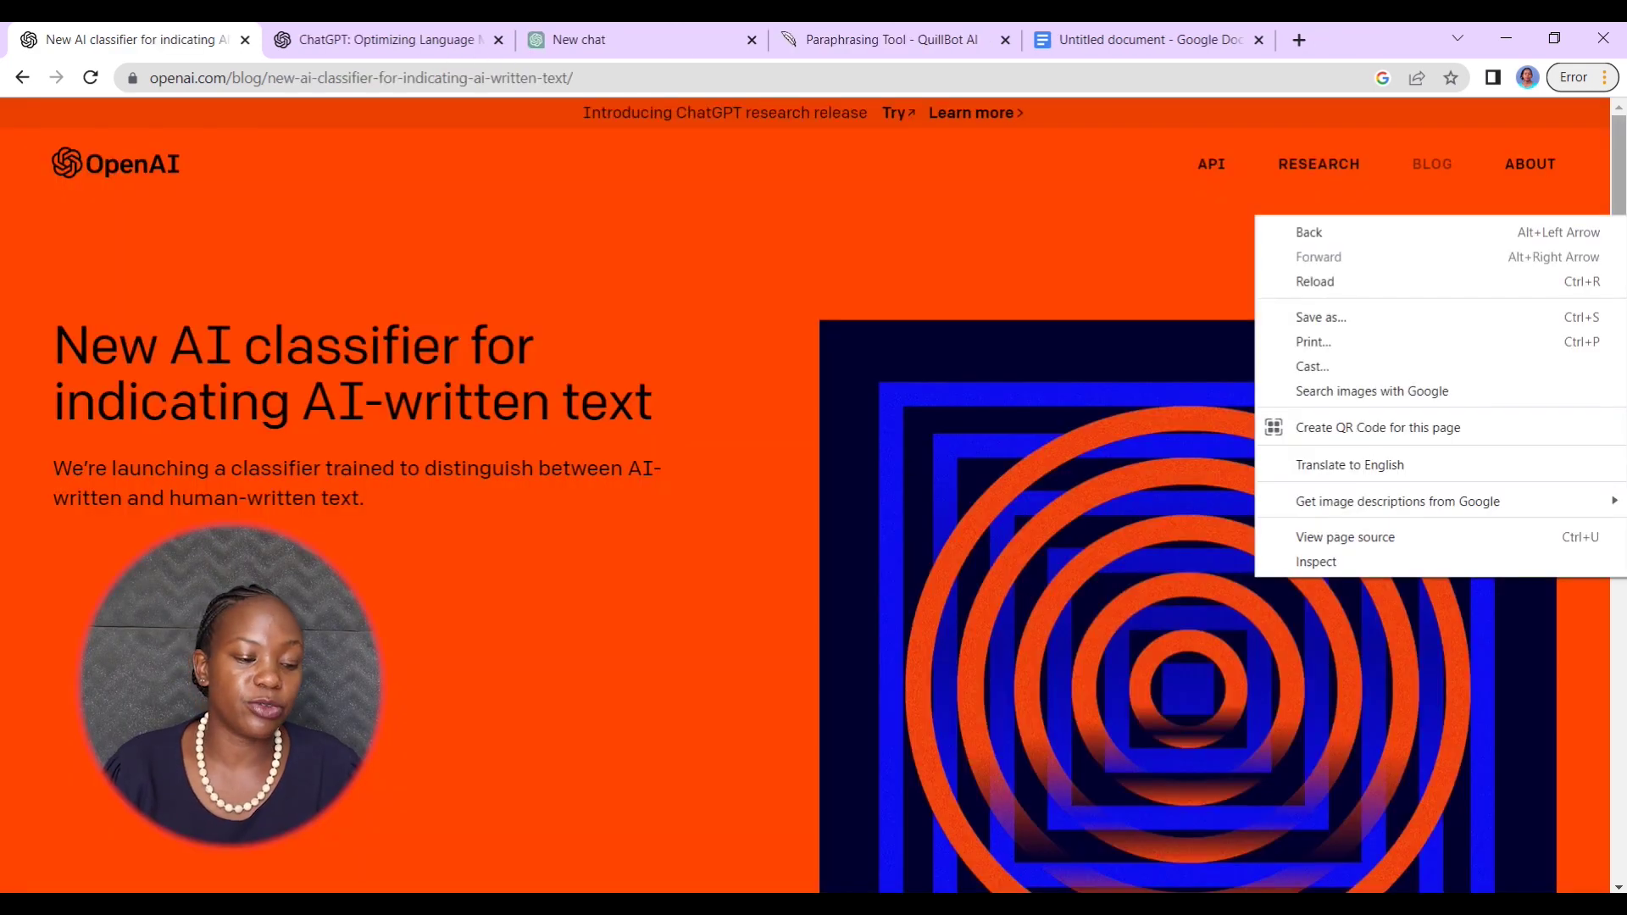
{"action": "left_click", "coordinate": [1100, 271]}
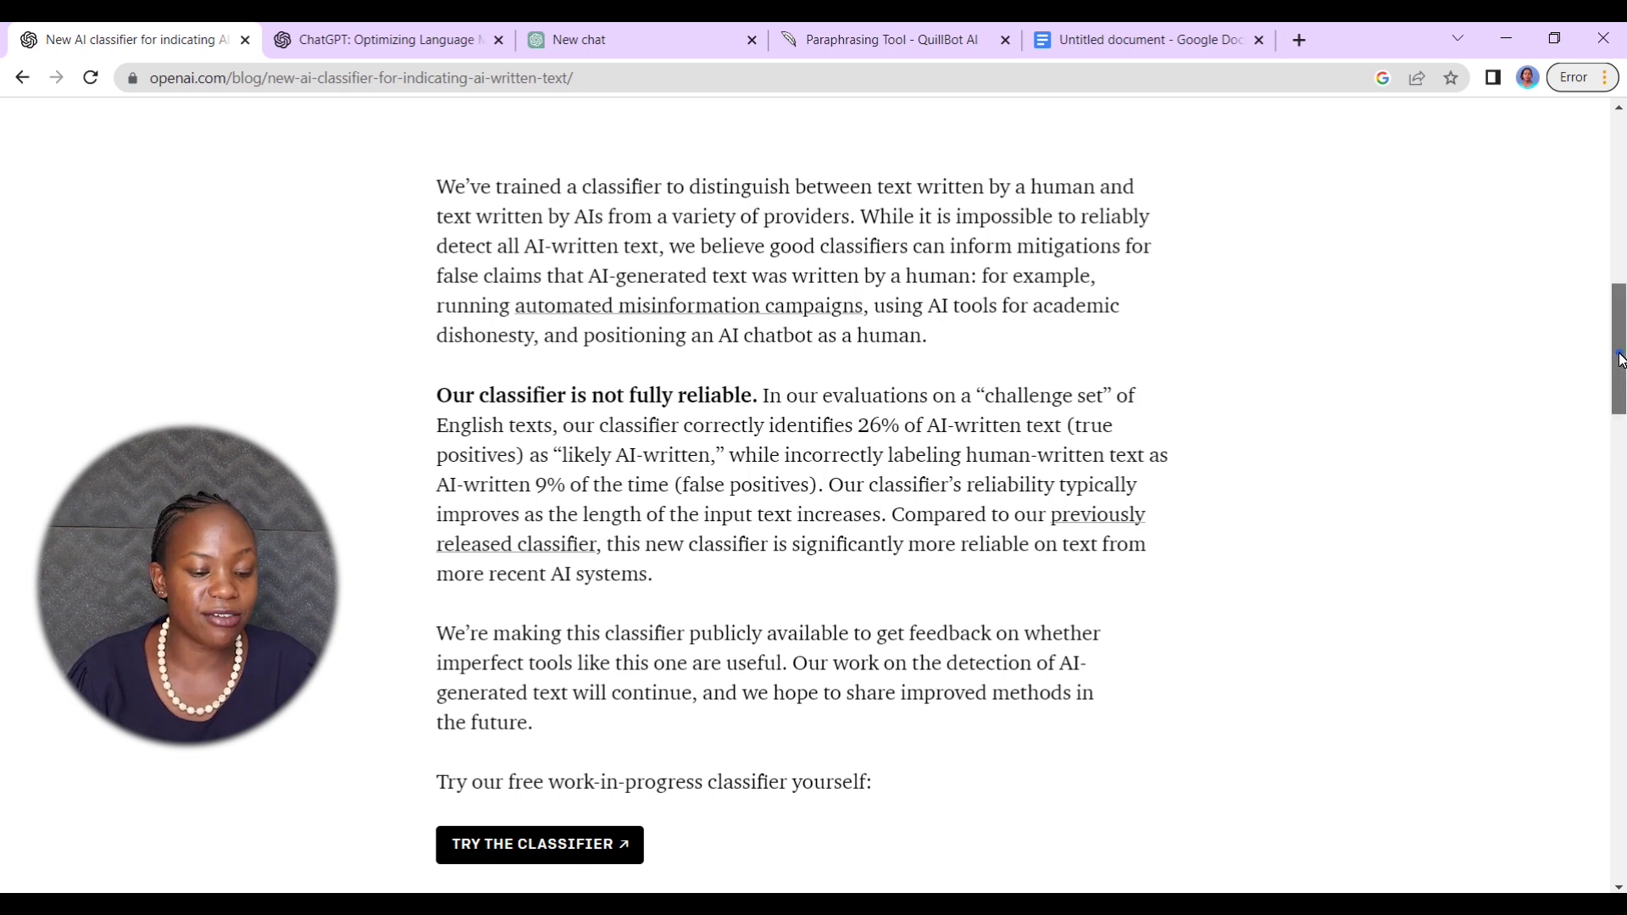
{"action": "left_click_drag", "start_coordinate": [1619, 348], "coordinate": [1619, 458]}
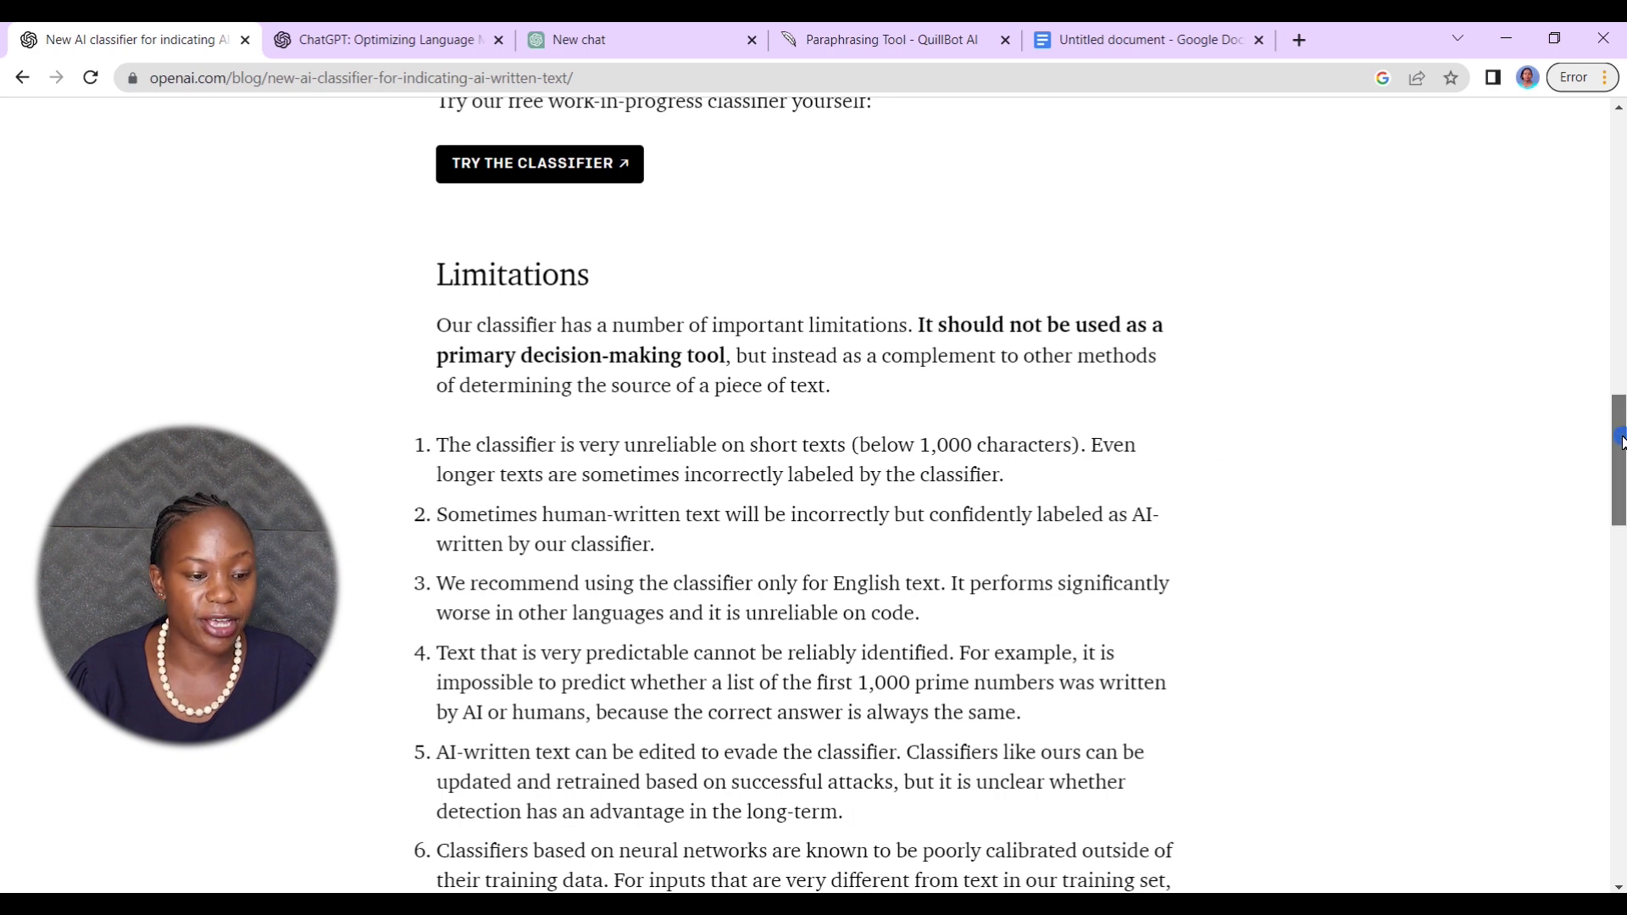
{"action": "scroll", "coordinate": [1621, 441], "scroll_direction": "down", "scroll_amount": 1}
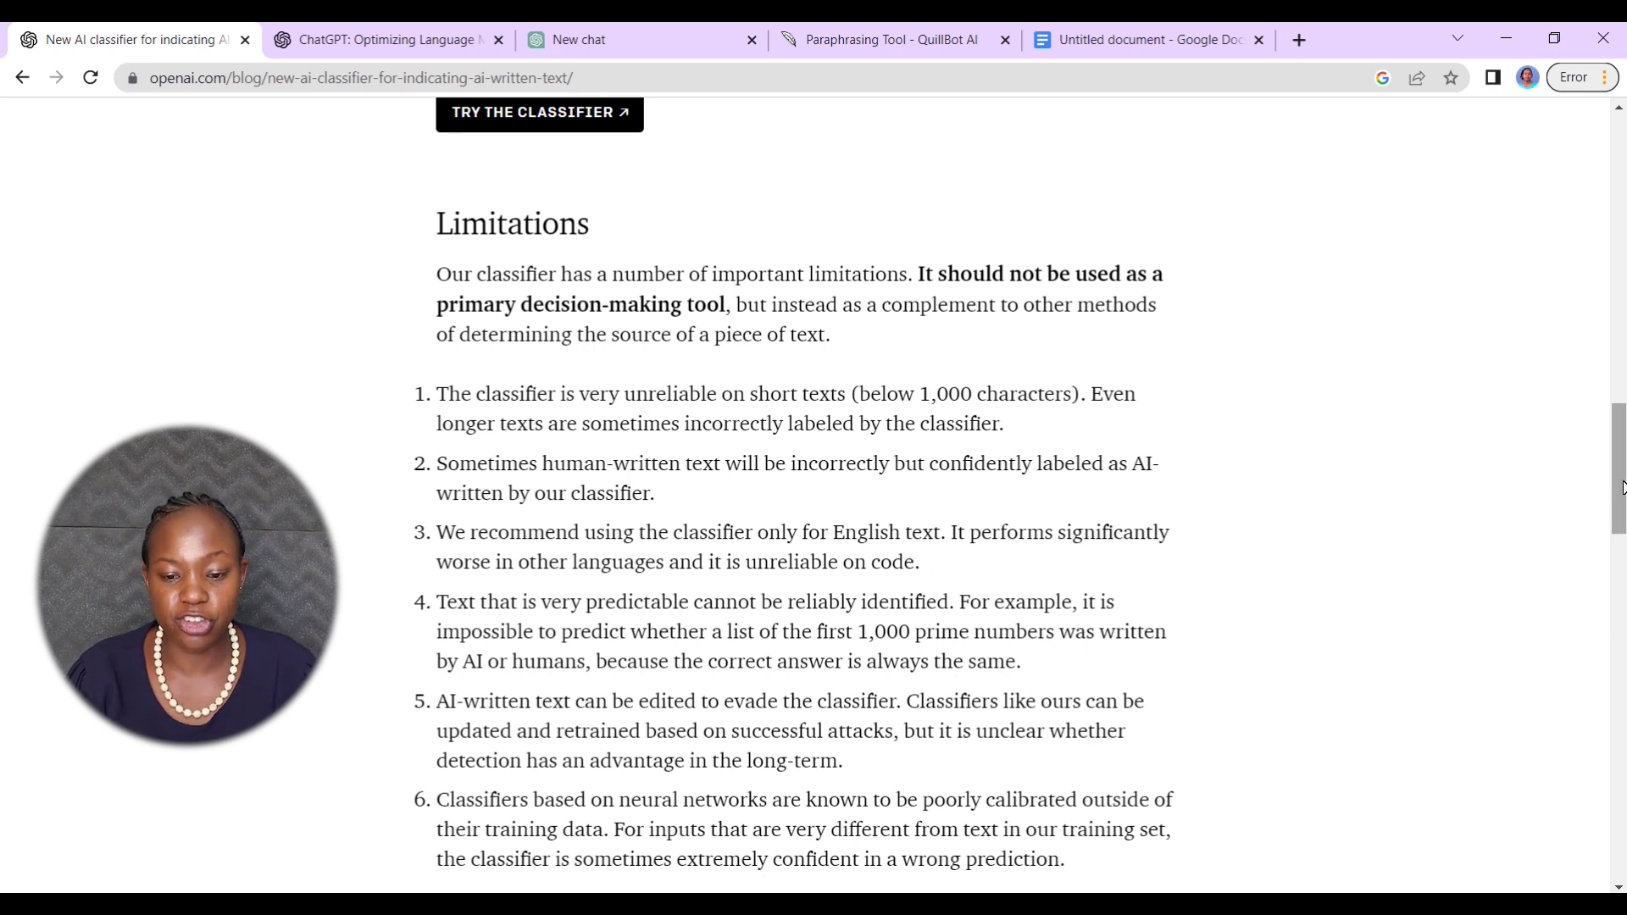
{"action": "scroll", "coordinate": [1622, 491], "scroll_direction": "up", "scroll_amount": 5}
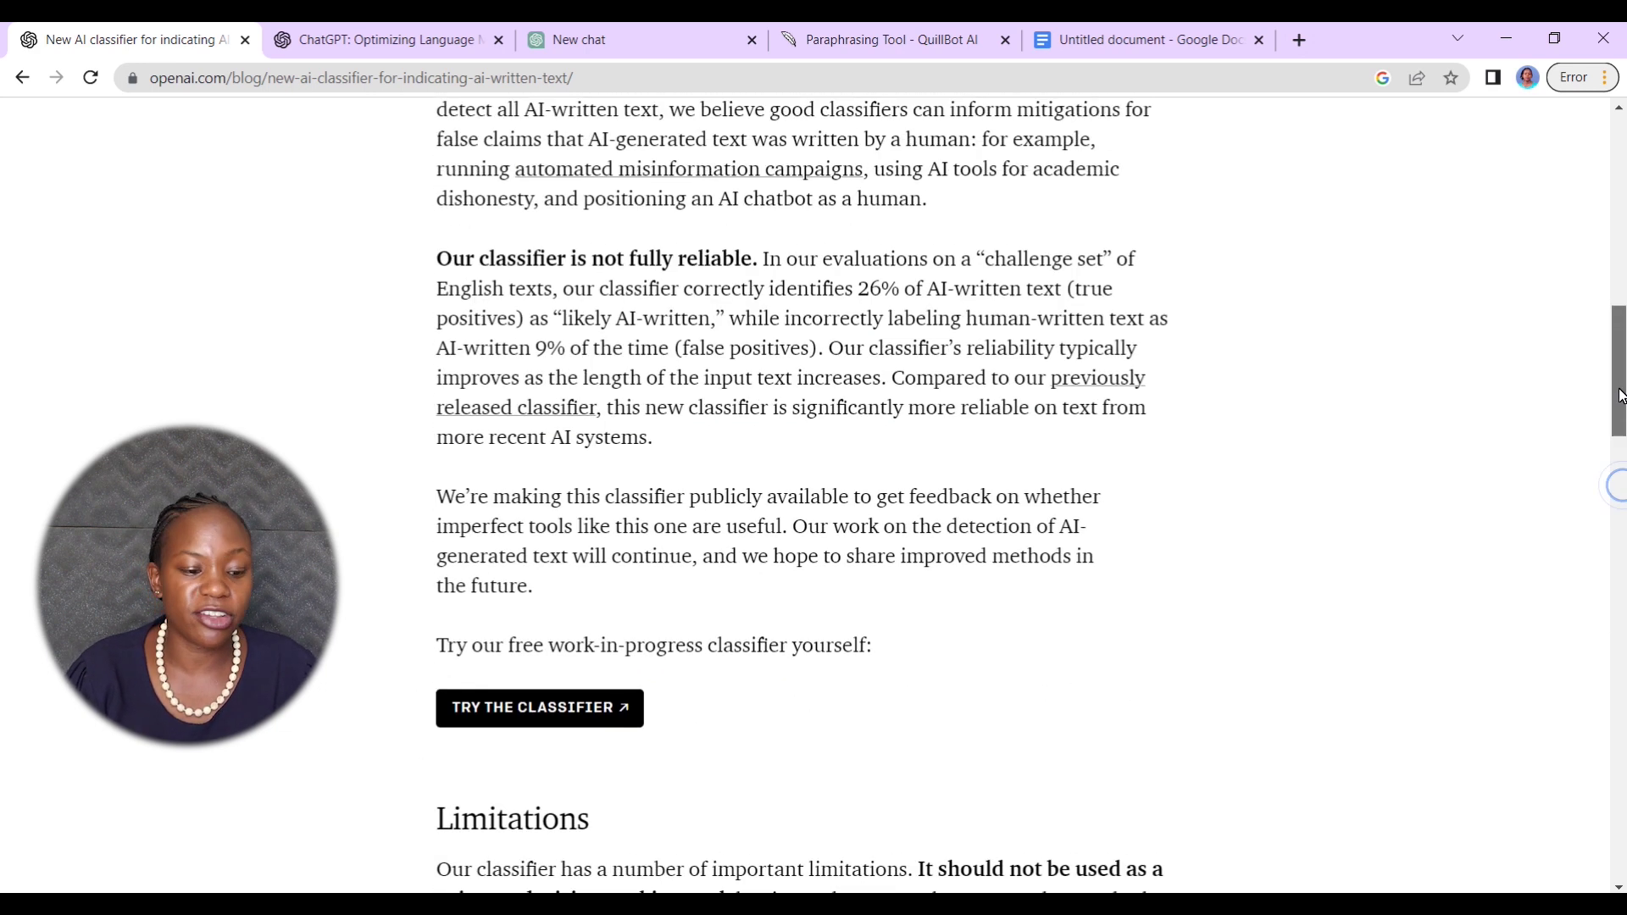
{"action": "left_click", "coordinate": [567, 708]}
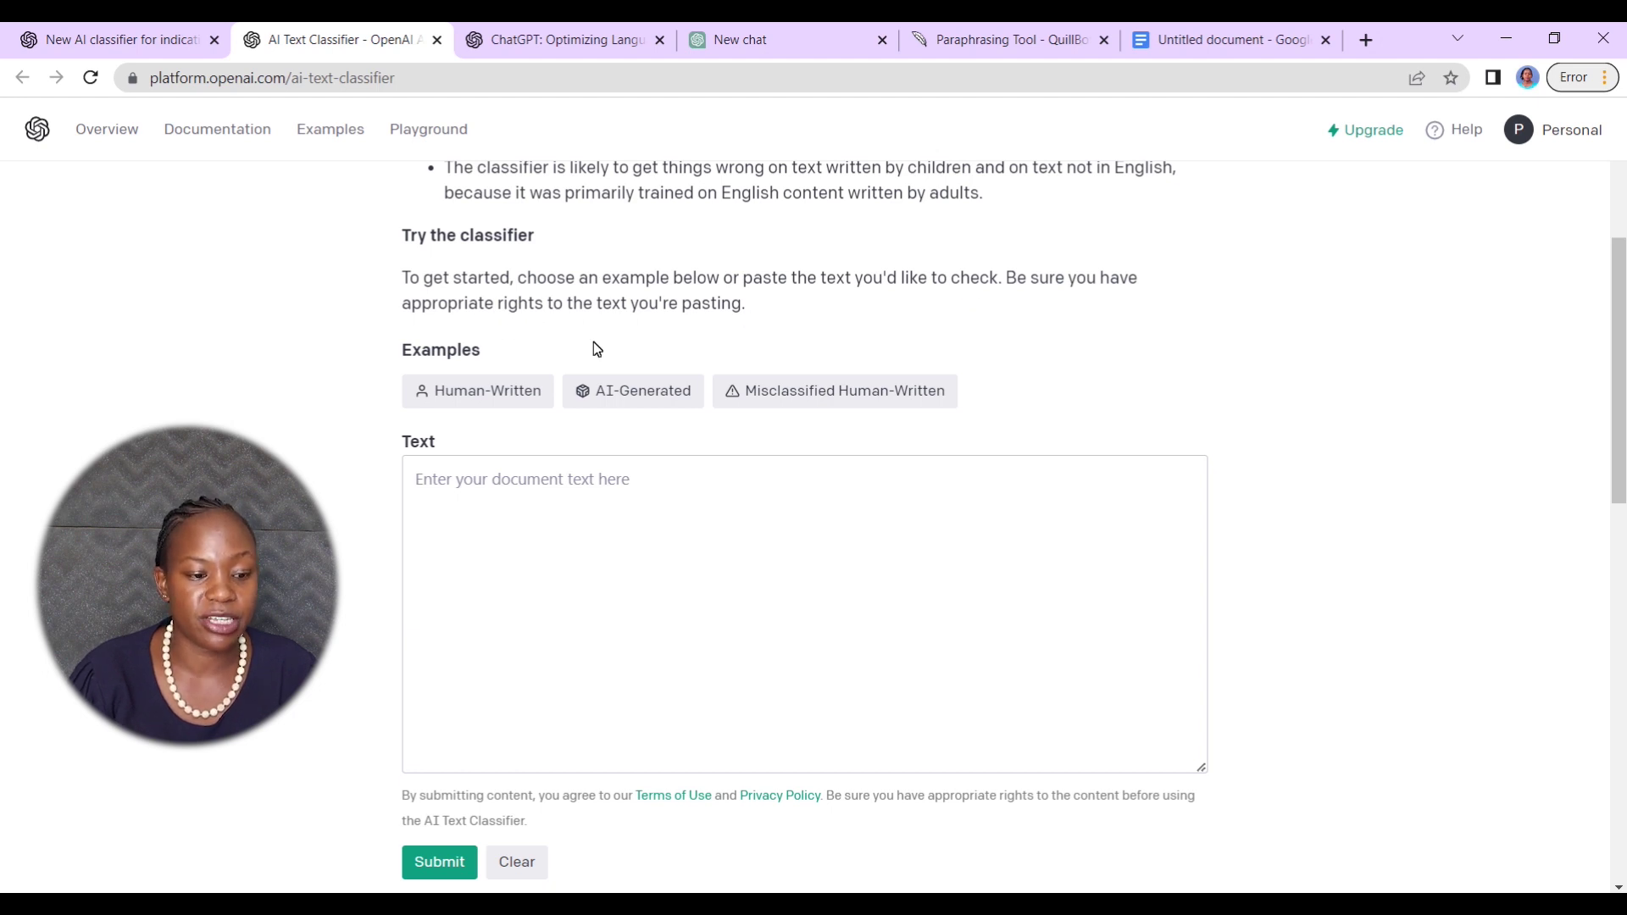
- Ask ChatGPT to 'write me a 250 article on how to use TikTok'
{"action": "left_click", "coordinate": [576, 44]}
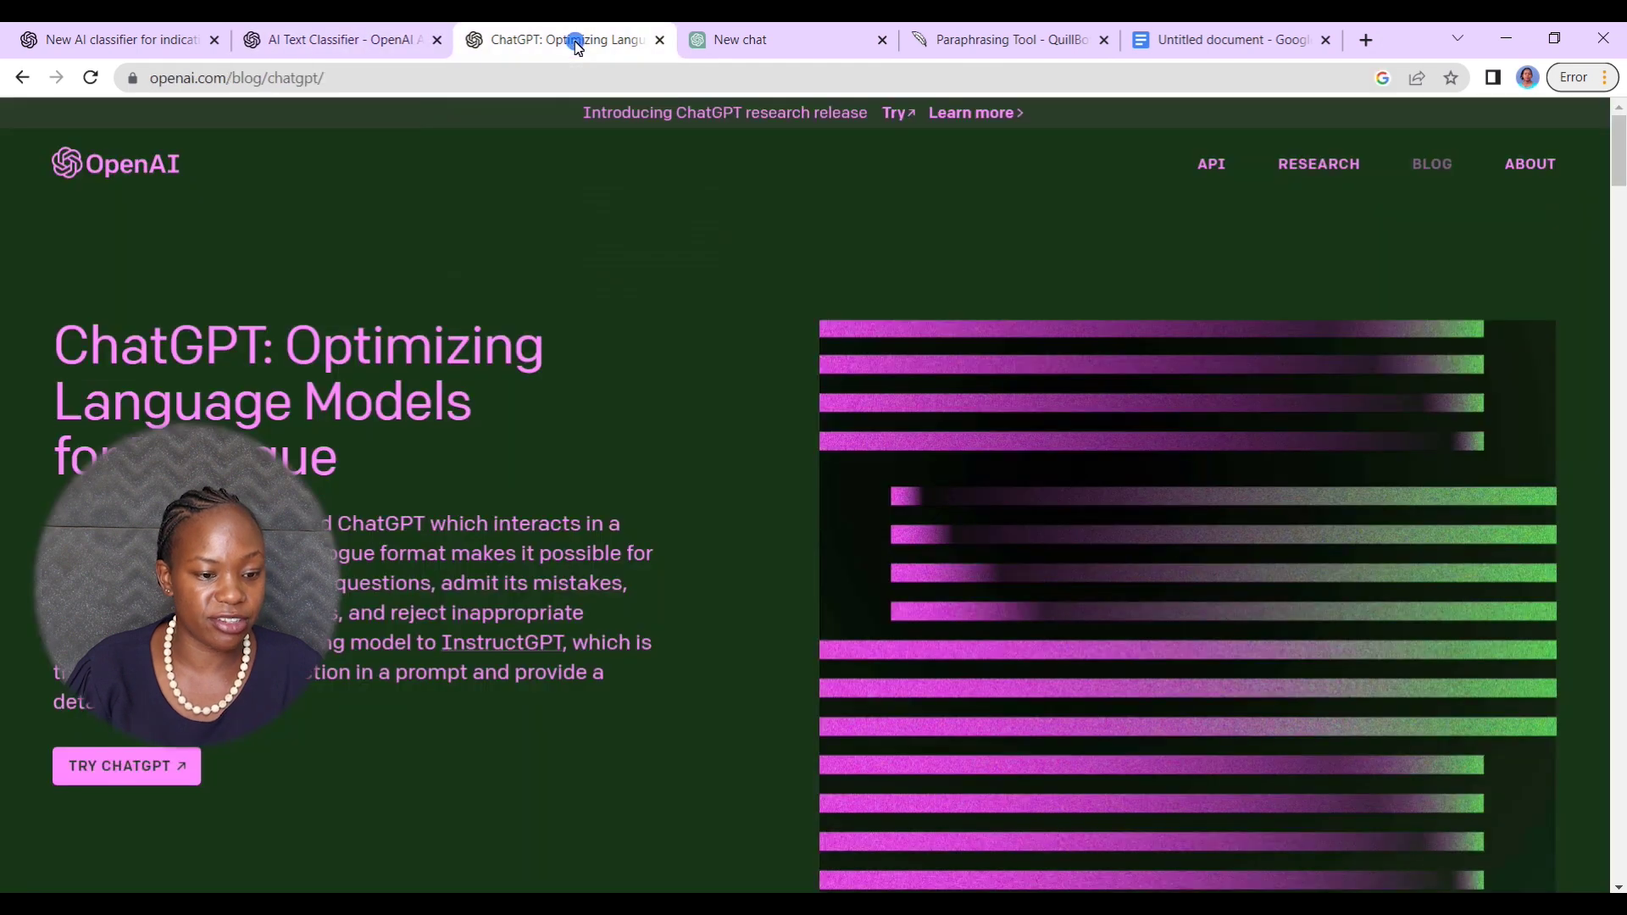
{"action": "left_click", "coordinate": [788, 44]}
{"action": "left_click", "coordinate": [653, 816]}
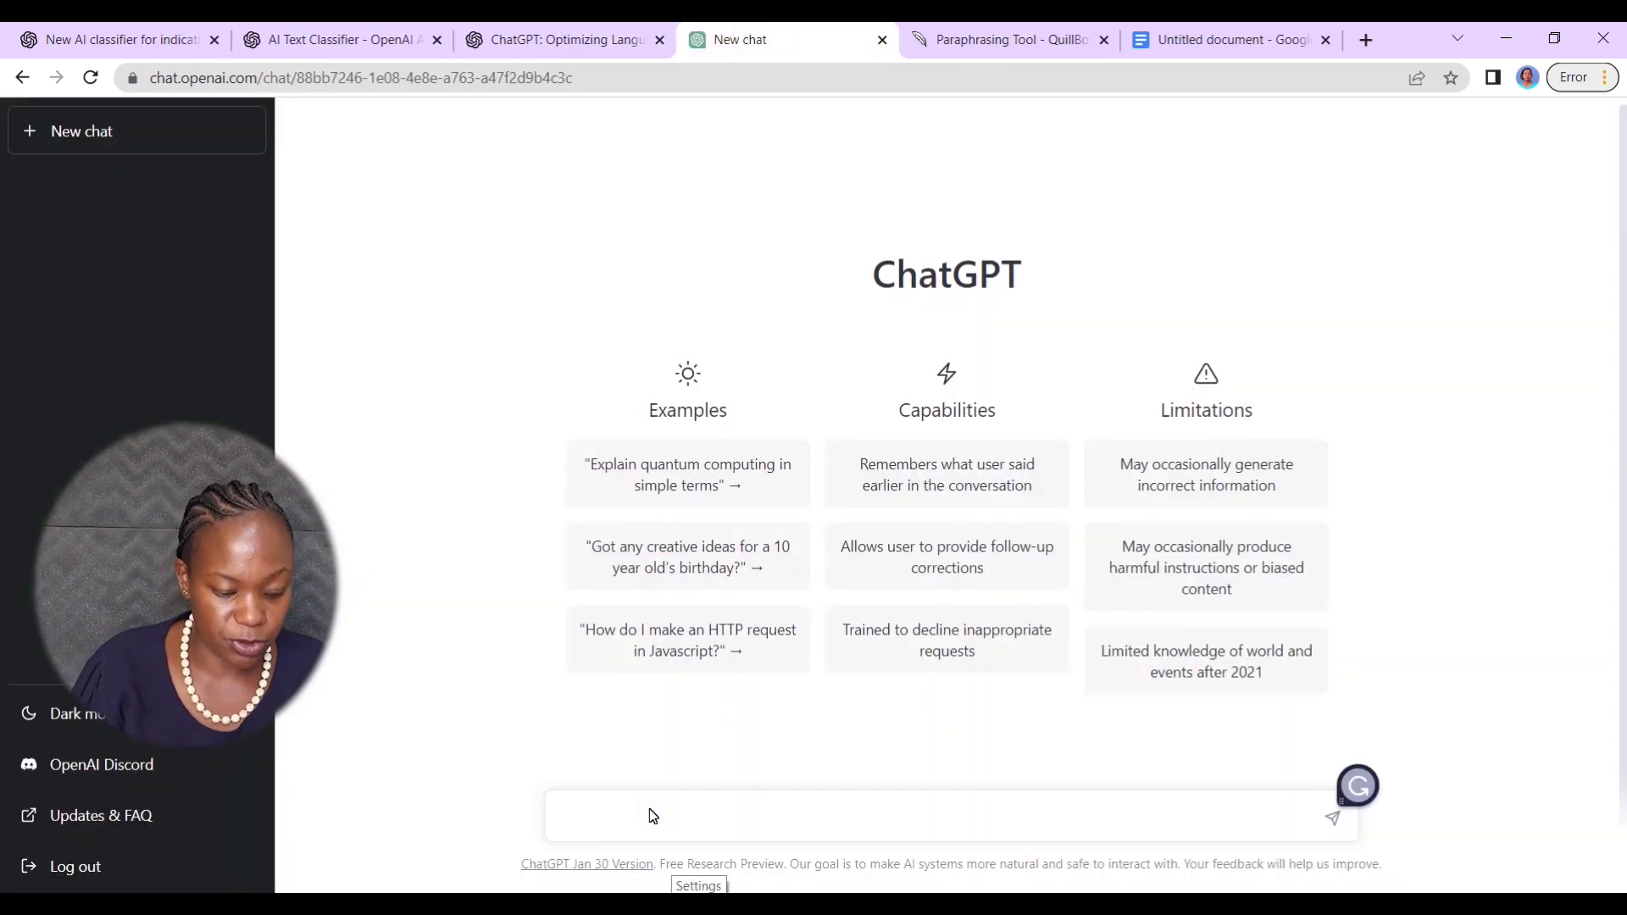
{"action": "type", "text": "write me a 250 article on how to use TikTok"}
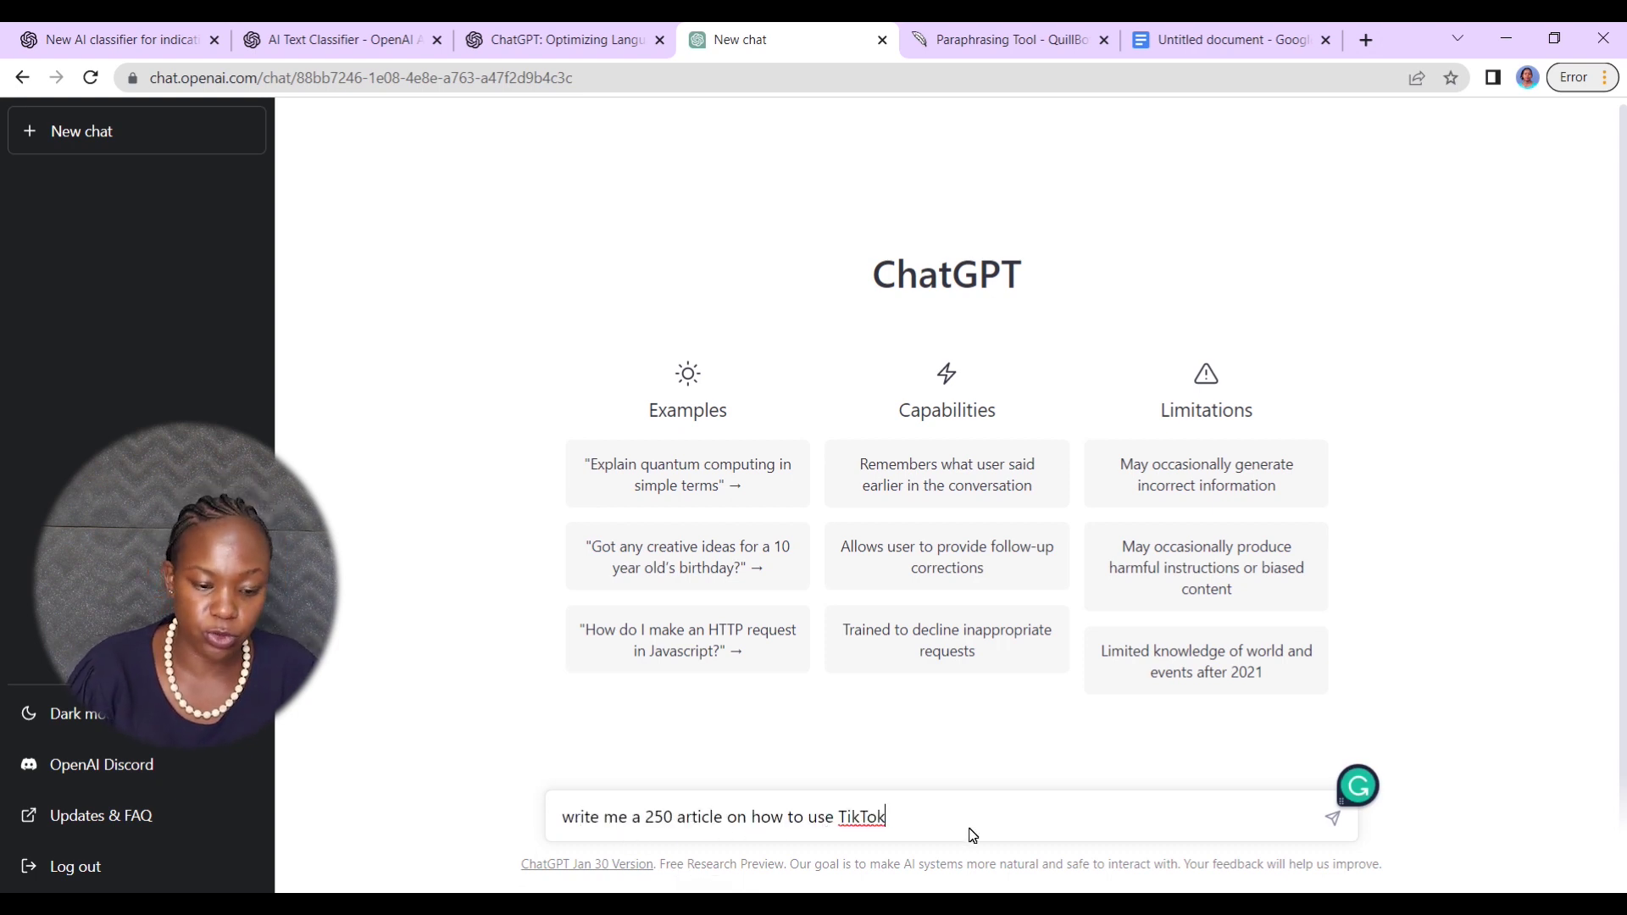
{"action": "key", "text": "Return"}
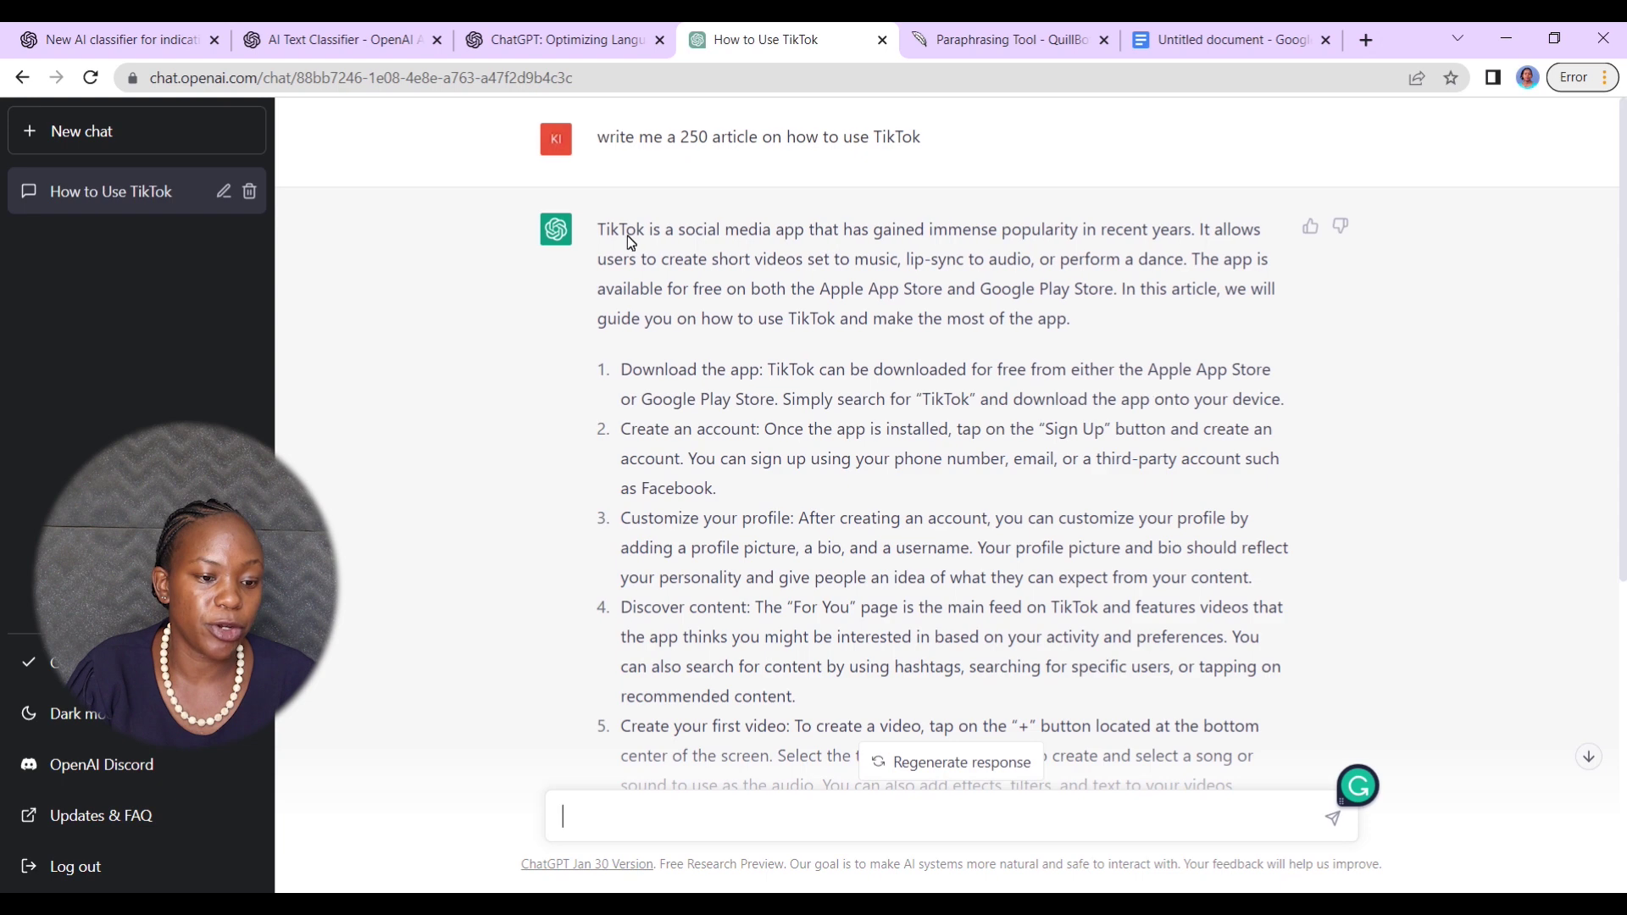
- Copy ChatGPT's entire eight-step TikTok article
{"action": "left_click_drag", "start_coordinate": [600, 236], "coordinate": [1102, 763]}
{"action": "right_click", "coordinate": [1053, 329]}
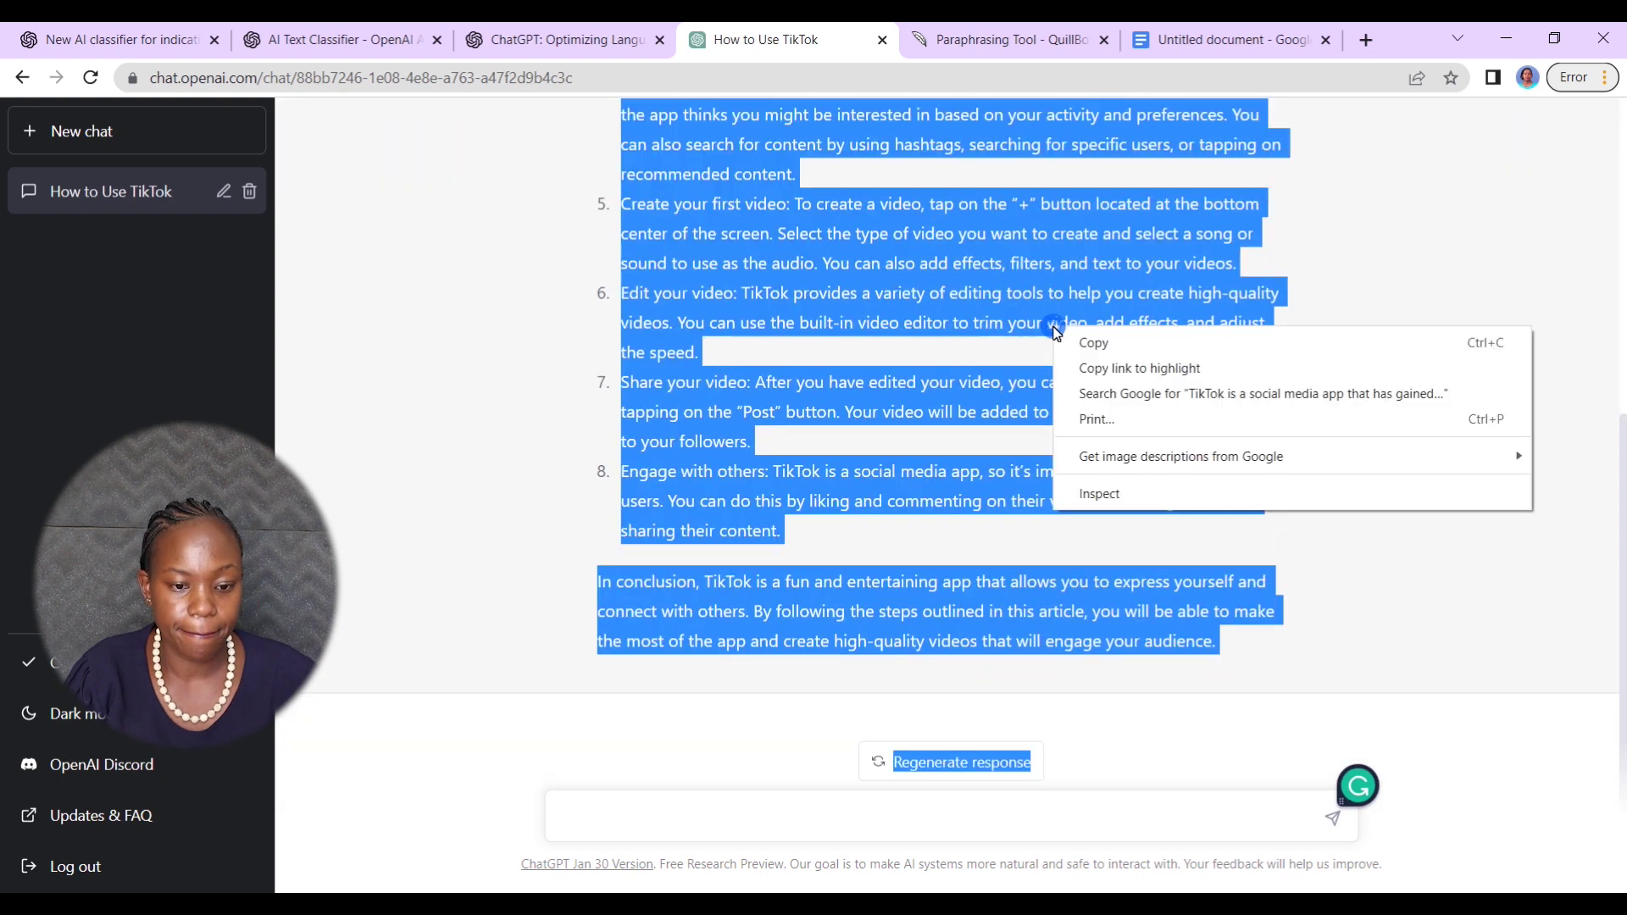
{"action": "left_click", "coordinate": [1090, 352]}
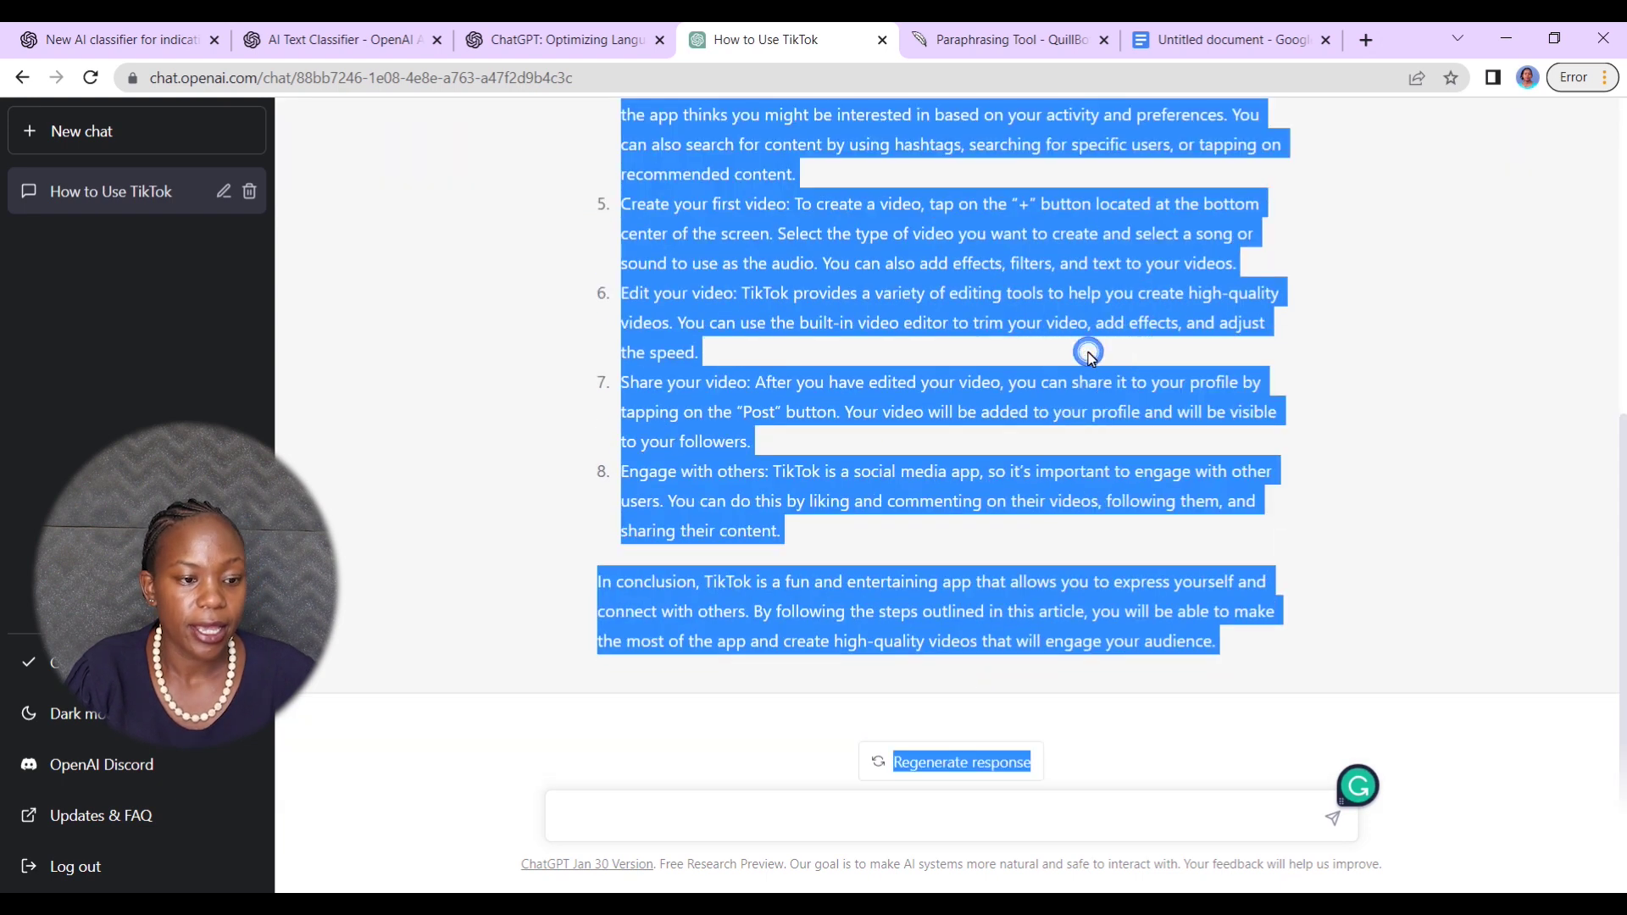
- Submit the TikTok article to the AI Text Classifier (unlikely AI-generated), then regenerate ChatGPT's response
{"action": "left_click", "coordinate": [370, 39]}
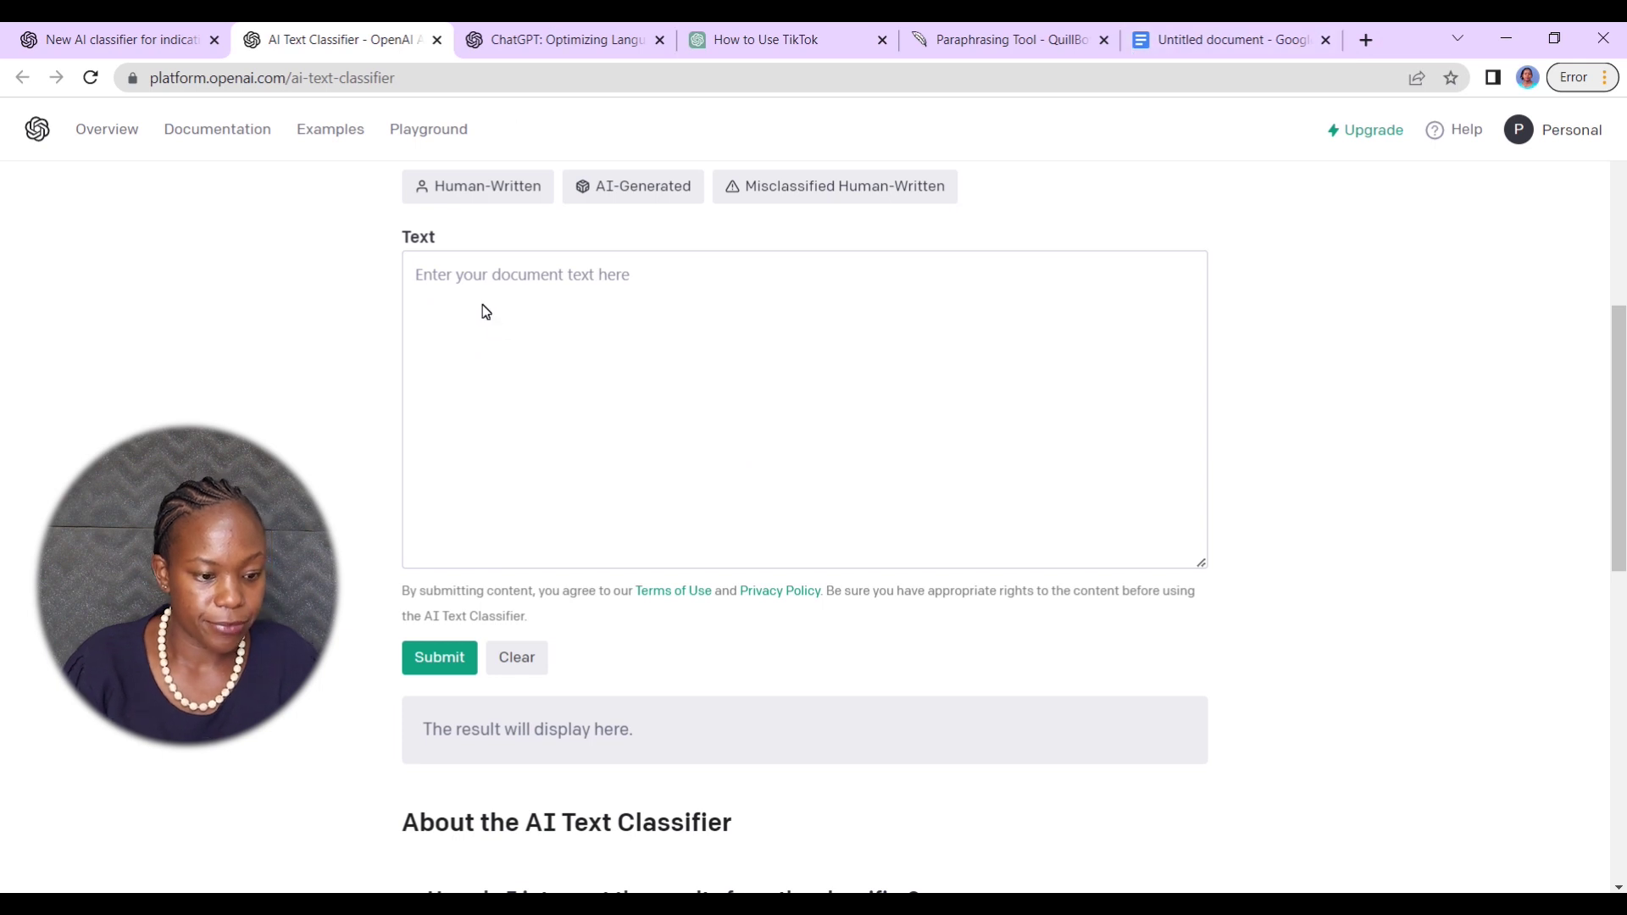
{"action": "left_click", "coordinate": [486, 311]}
{"action": "key", "text": "ctrl+v"}
{"action": "left_click", "coordinate": [428, 658]}
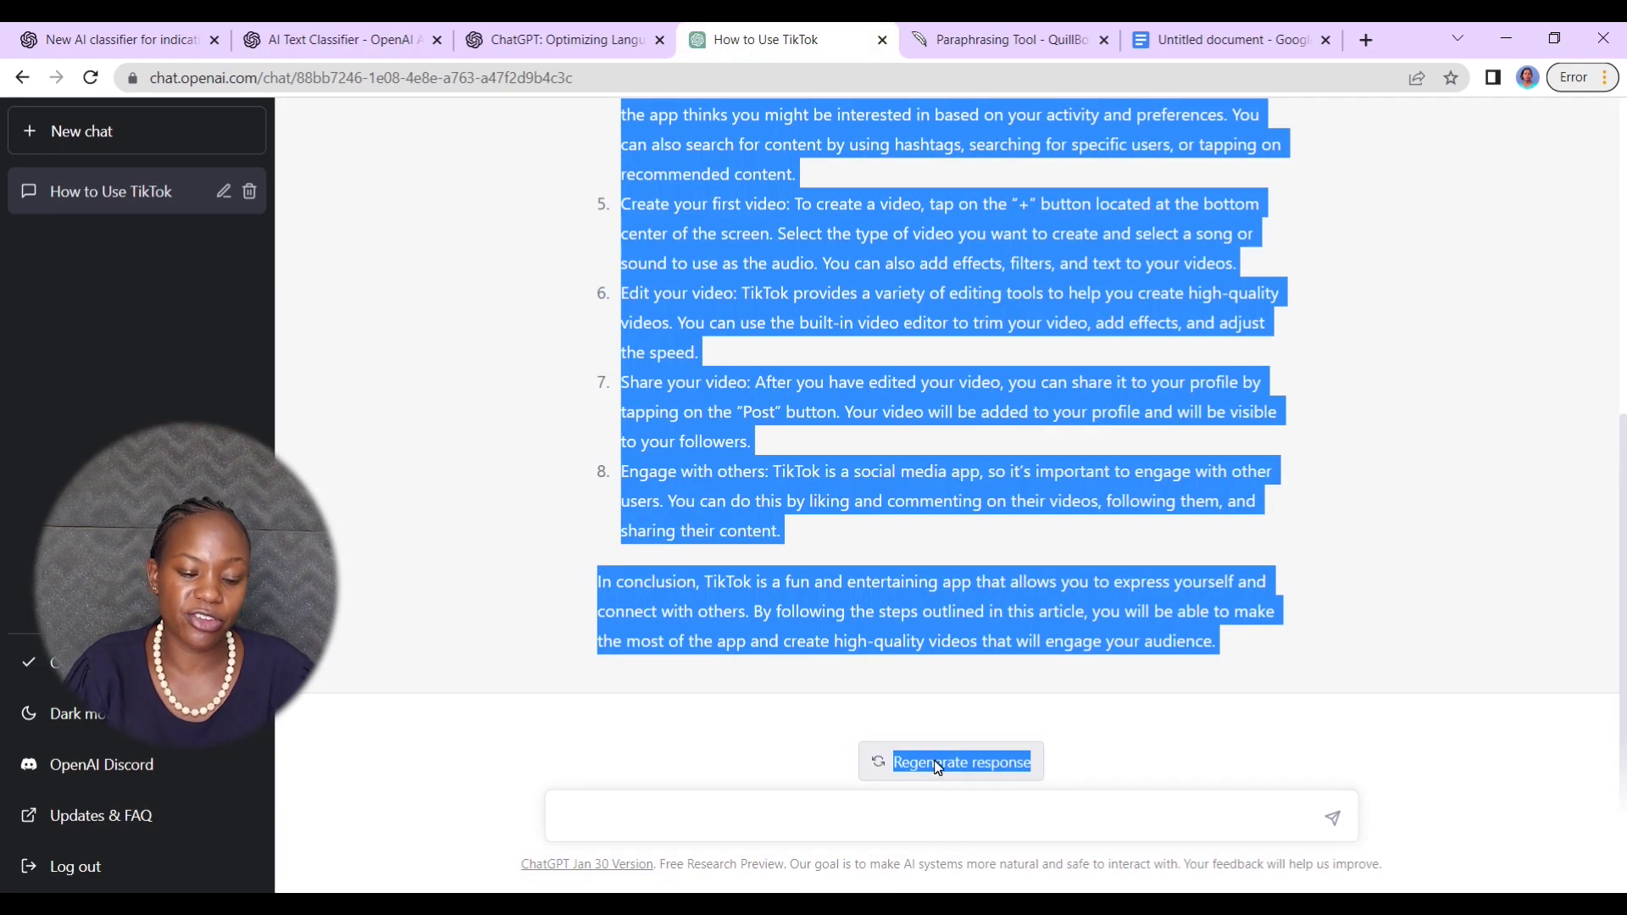
{"action": "left_click", "coordinate": [939, 762]}
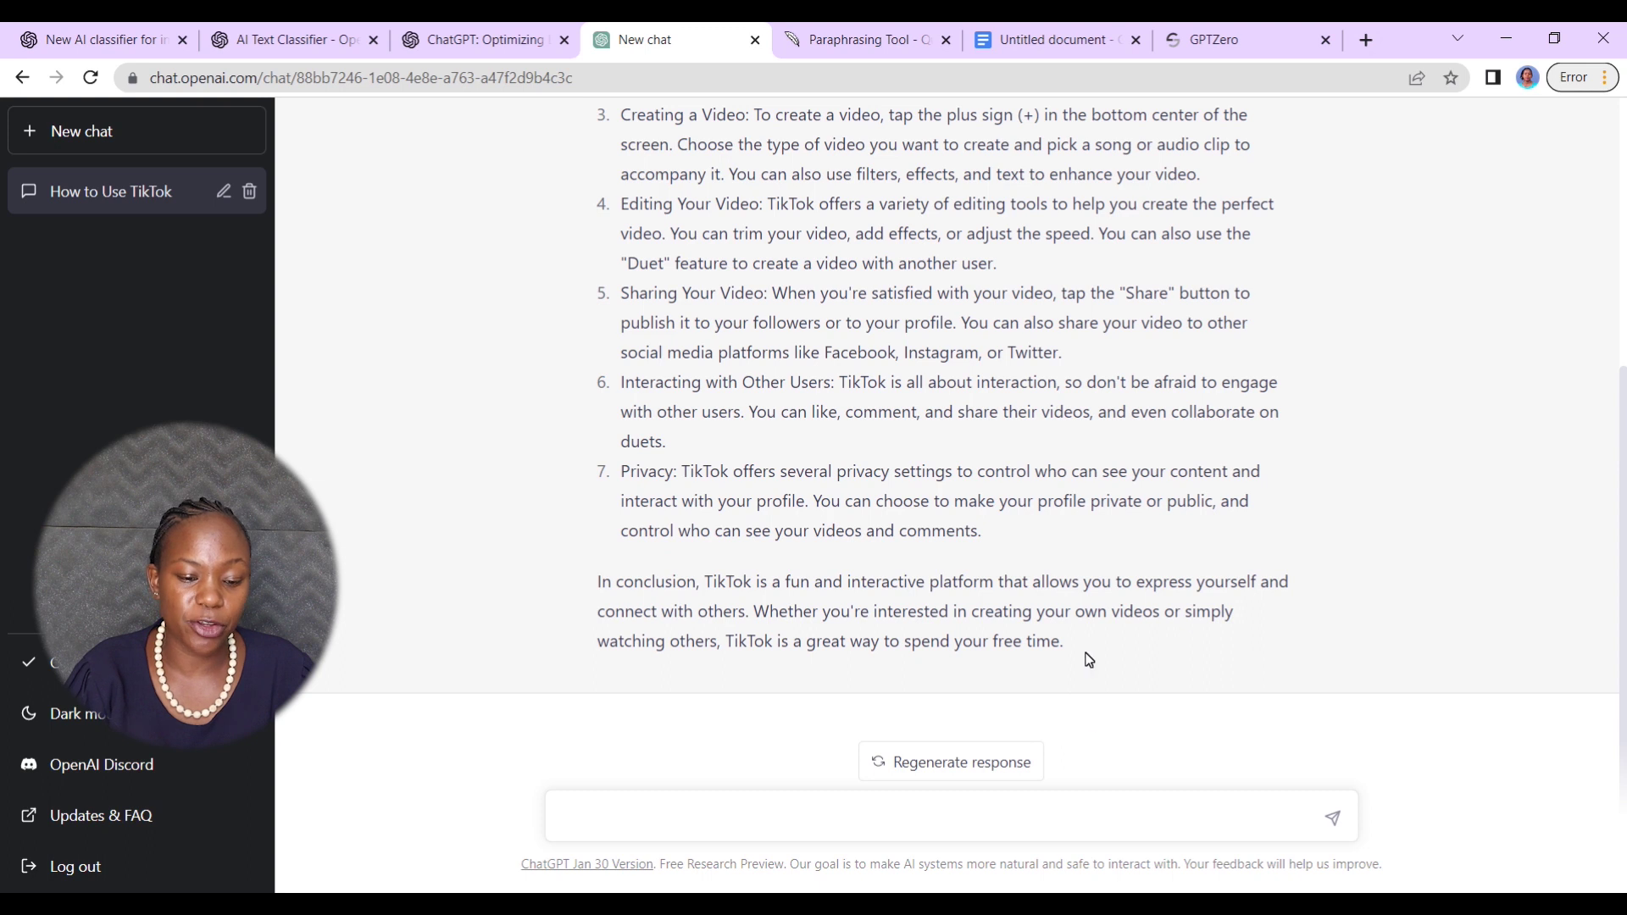
- Copy the whole regenerated seven-point TikTok article from ChatGPT
{"action": "left_click_drag", "start_coordinate": [1065, 644], "coordinate": [619, 199]}
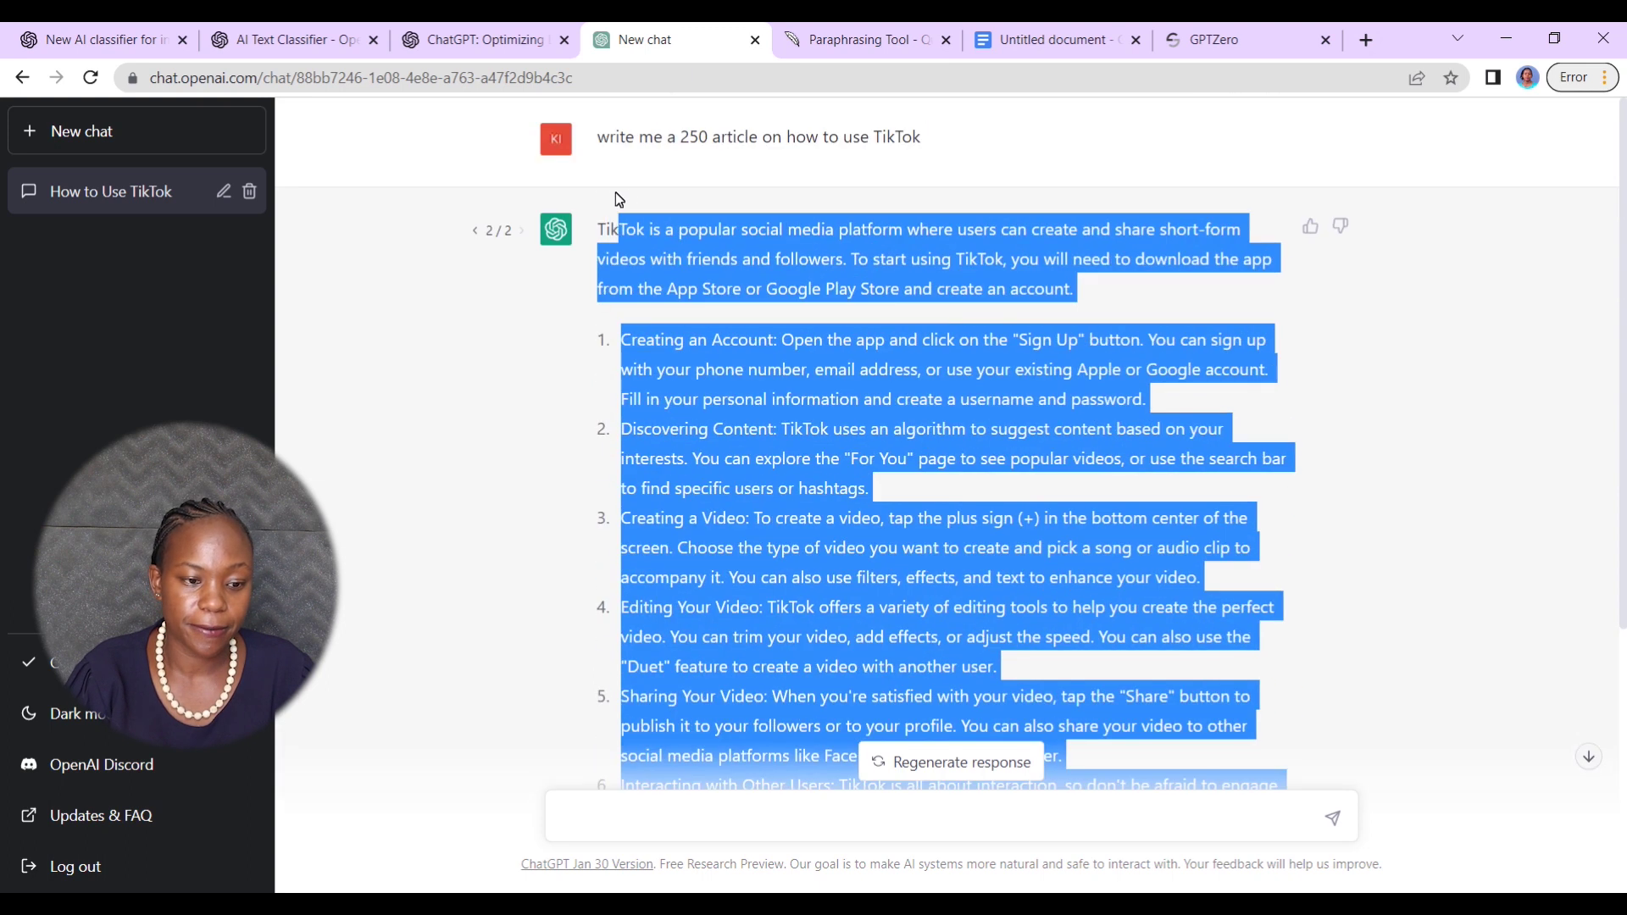
{"action": "right_click", "coordinate": [664, 249]}
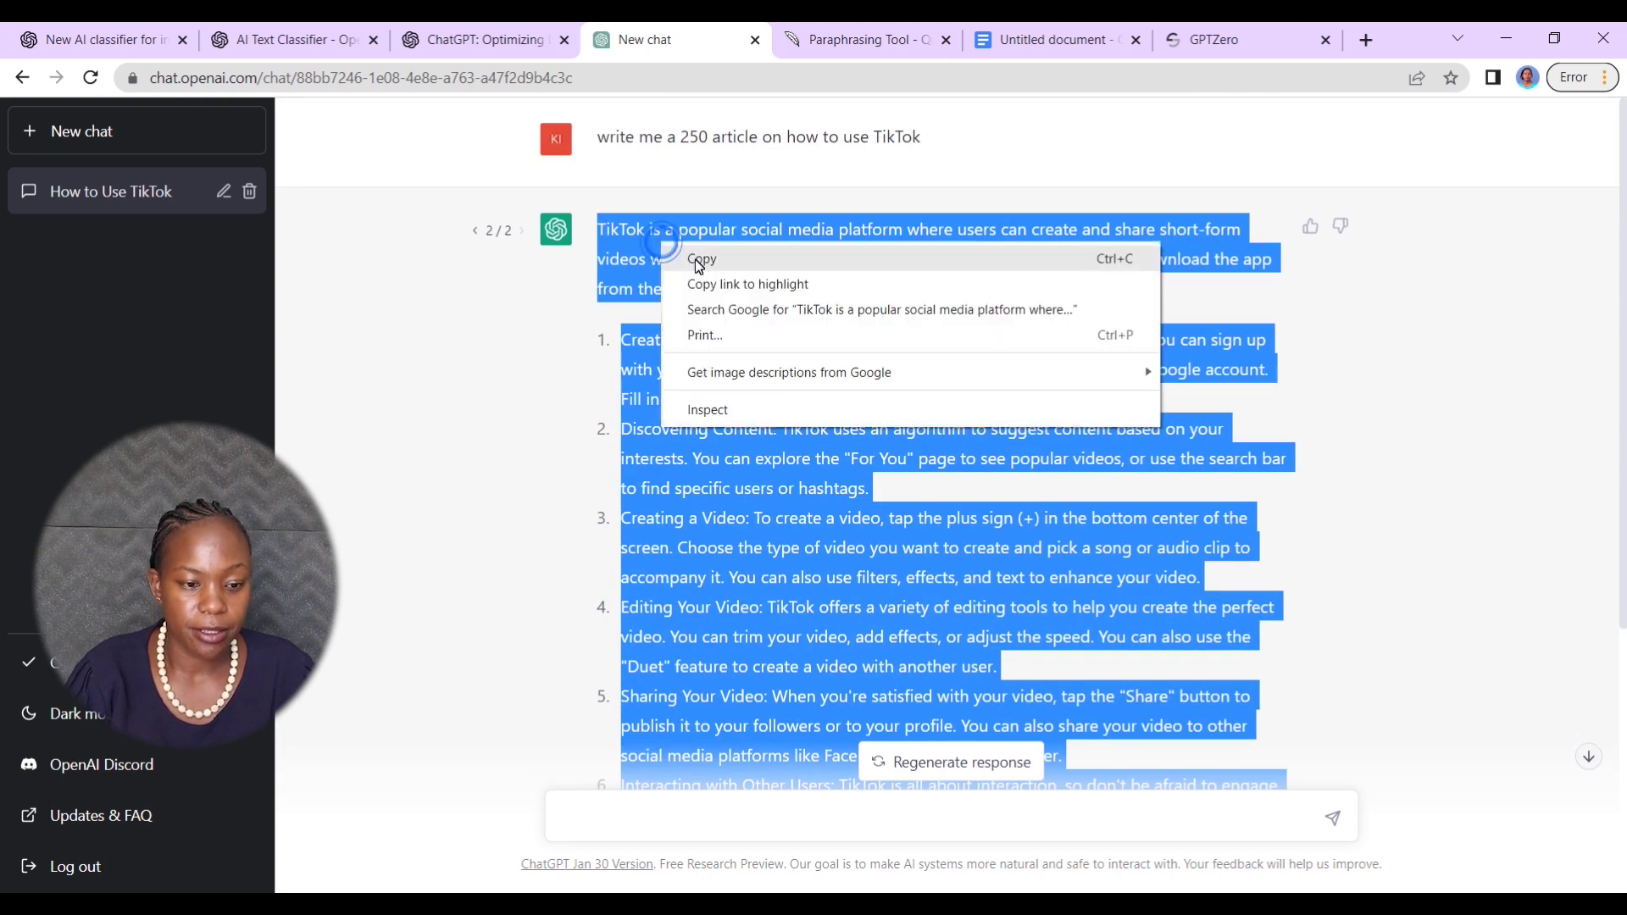
{"action": "left_click", "coordinate": [698, 260]}
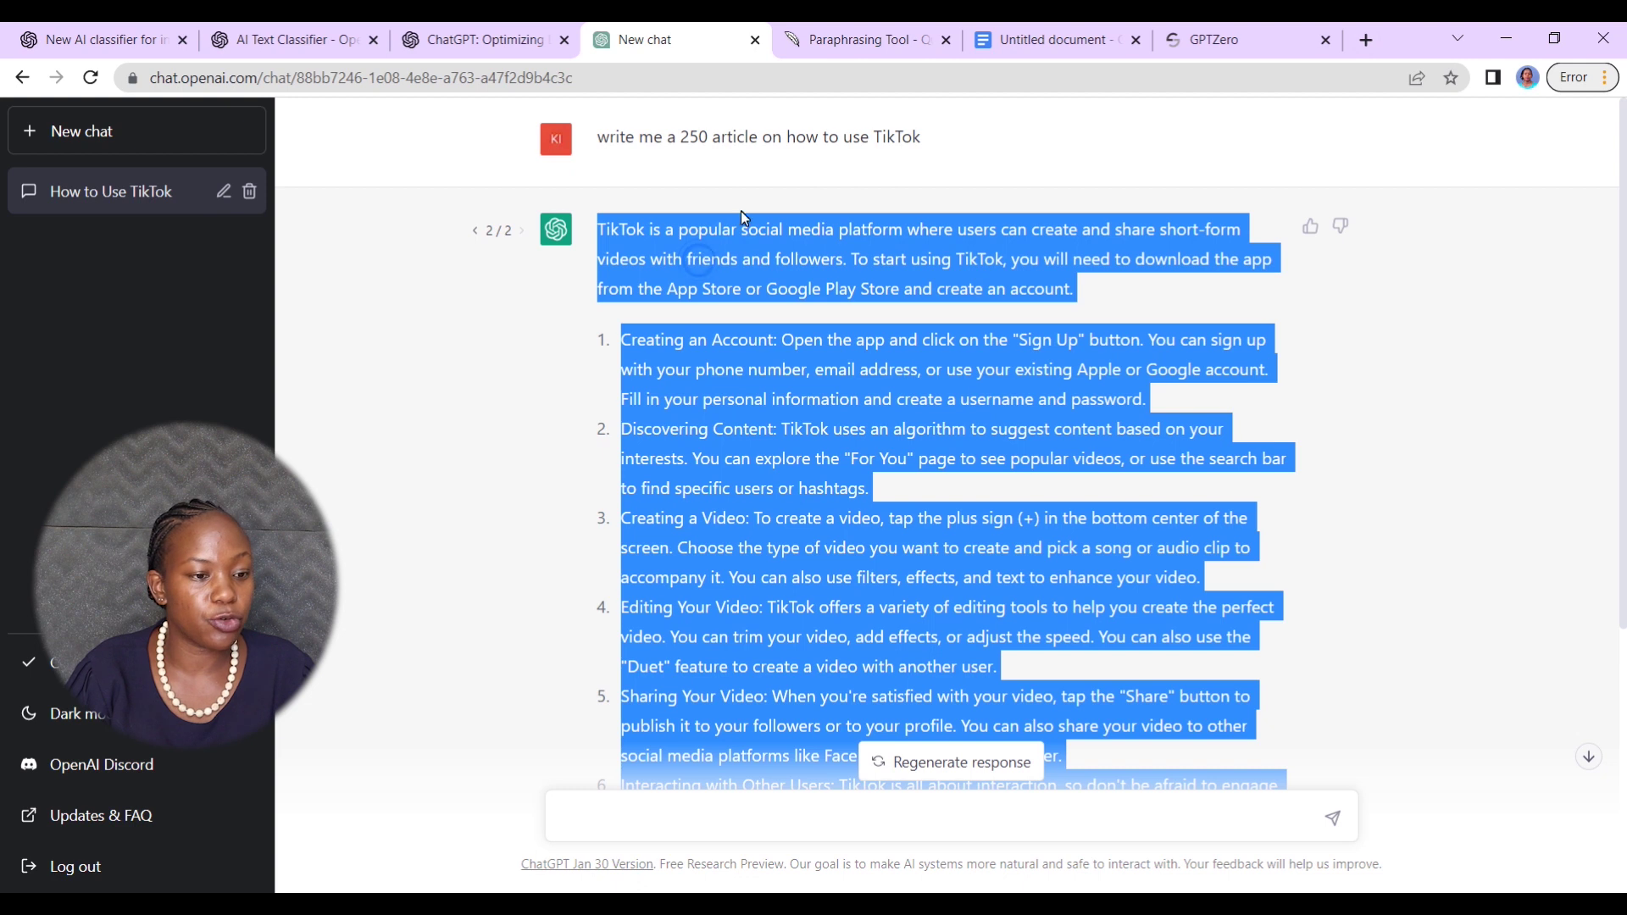
- Paste the regenerated TikTok article into the AI Text Classifier and submit it
{"action": "left_click", "coordinate": [286, 40]}
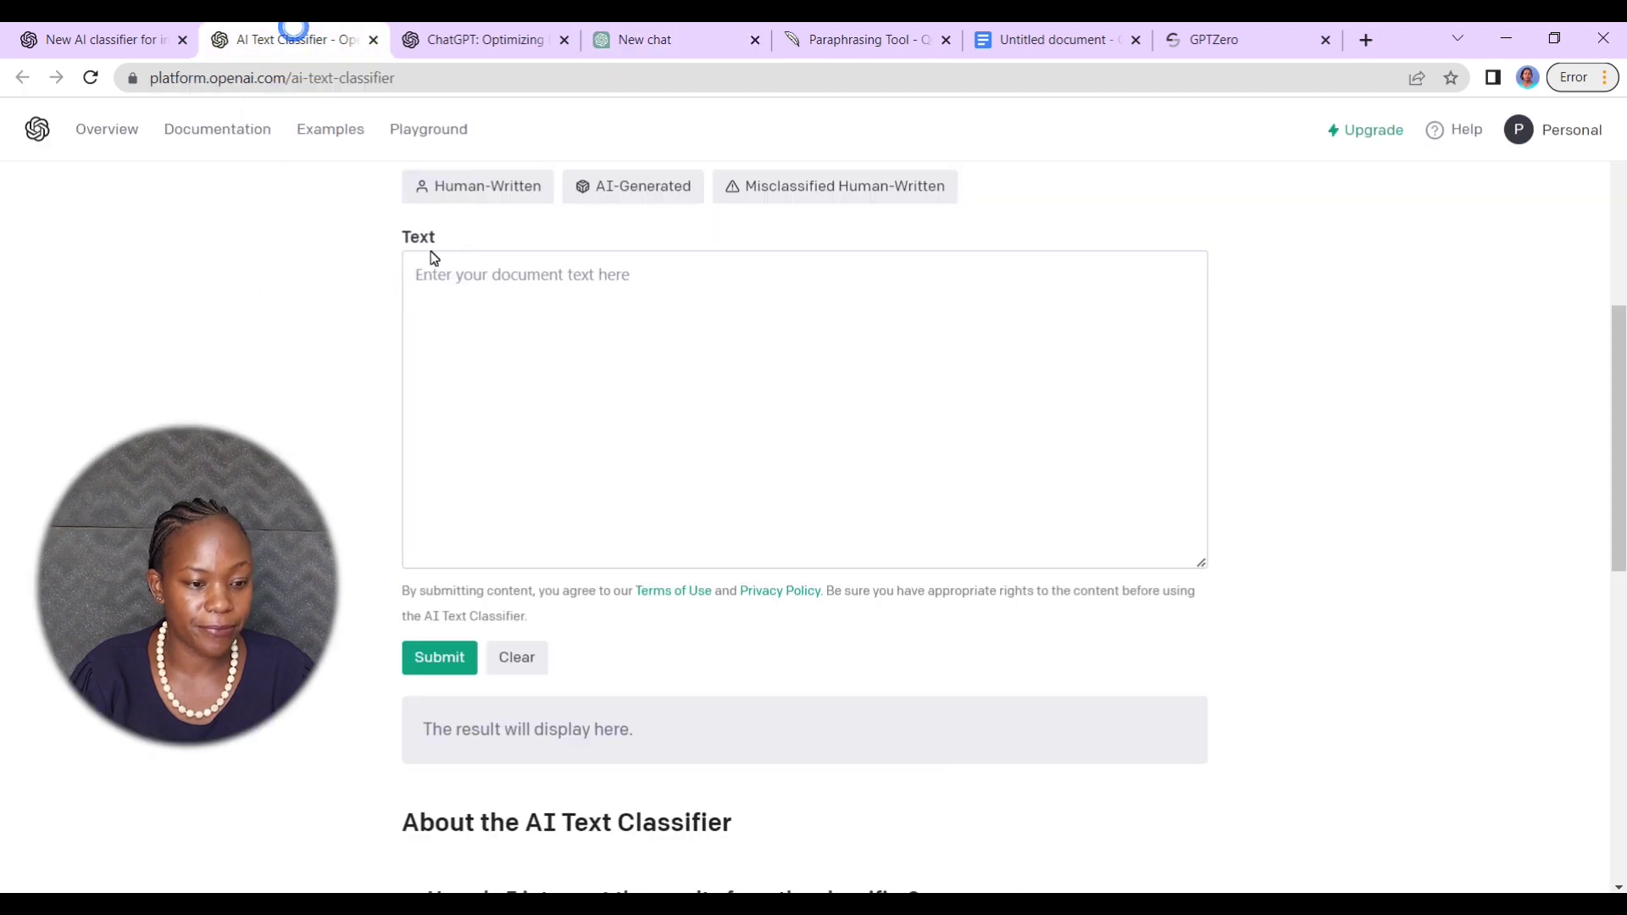
{"action": "left_click", "coordinate": [454, 315]}
{"action": "key", "text": "ctrl+v"}
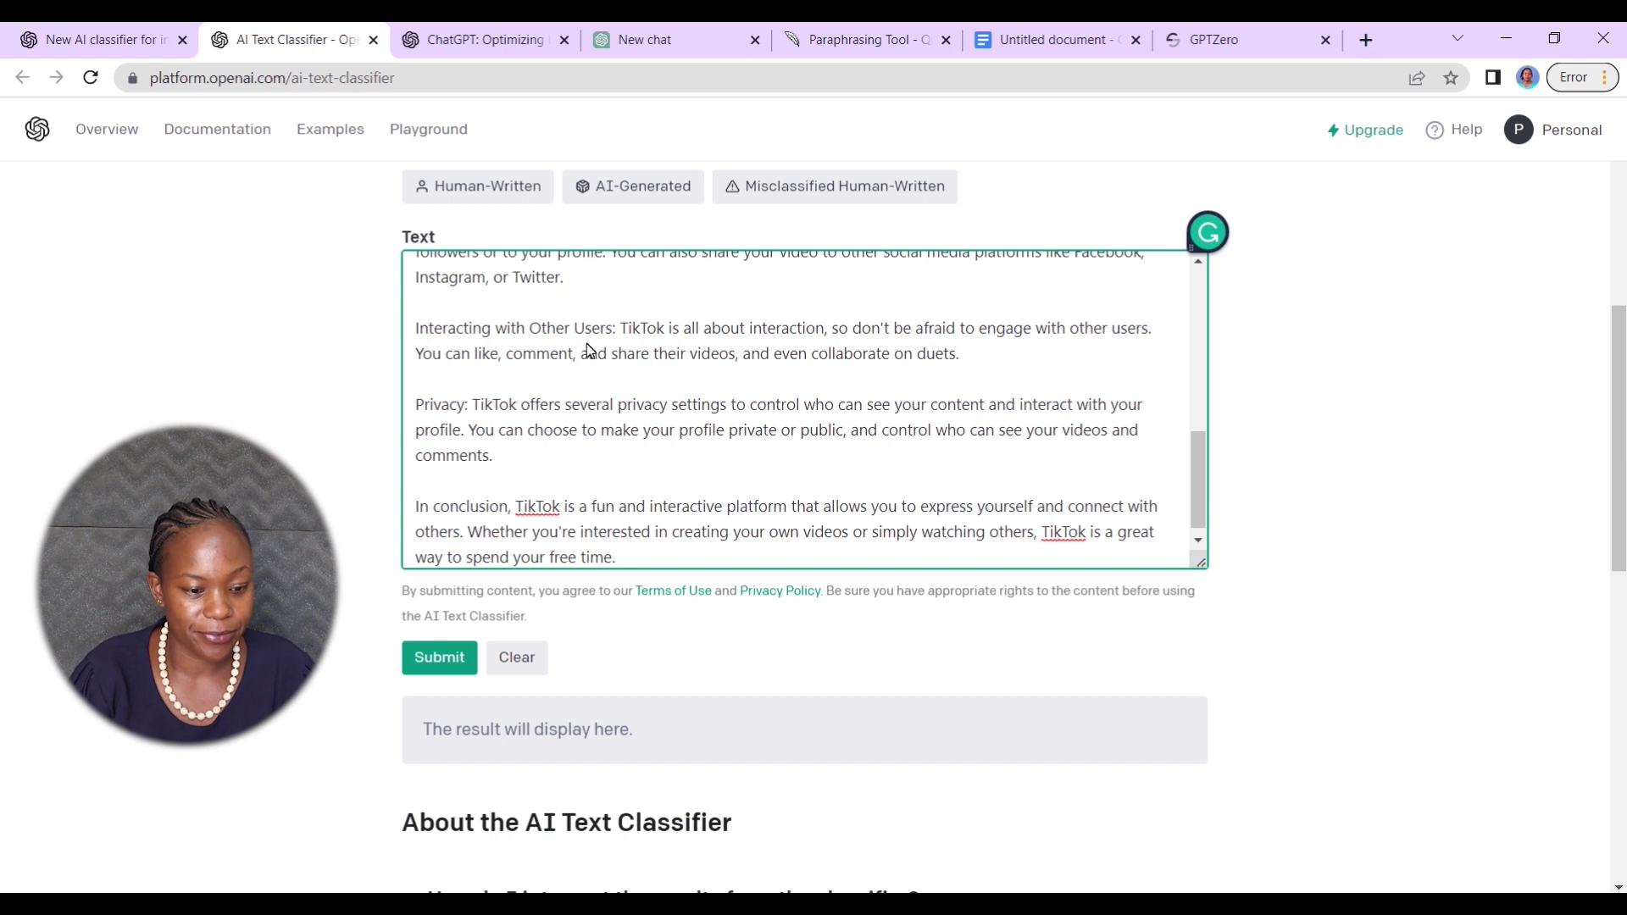
{"action": "left_click", "coordinate": [436, 659]}
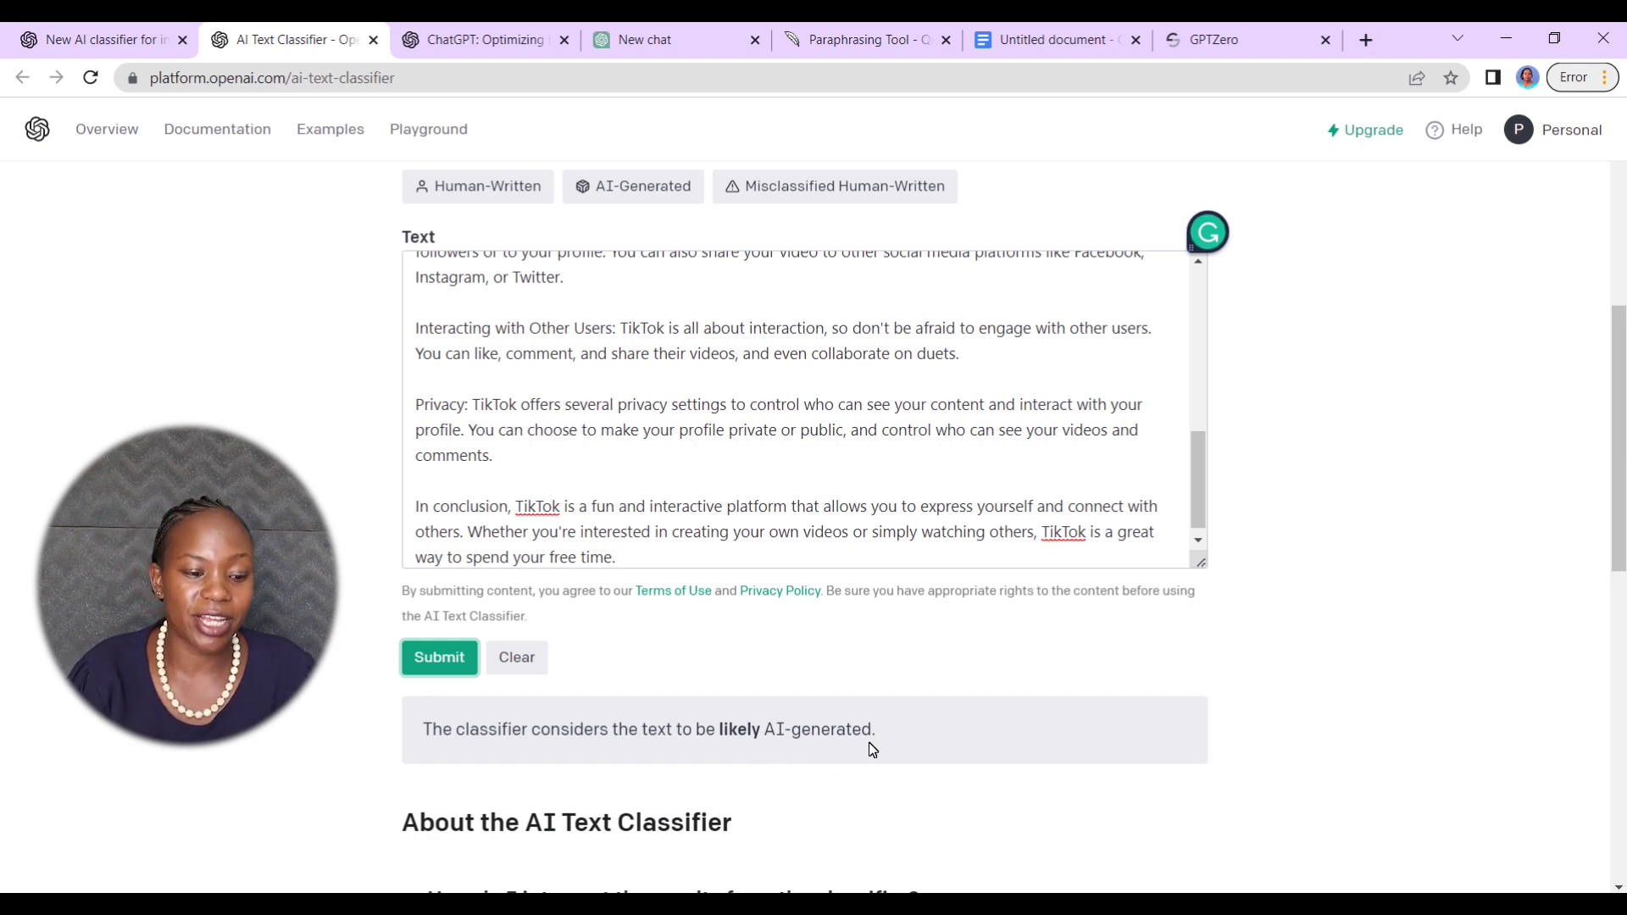
- Show ChatGPT response 1/2 of the TikTok article and copy it
{"action": "key", "text": "ctrl+Tab"}
{"action": "key", "text": "ctrl+Tab"}
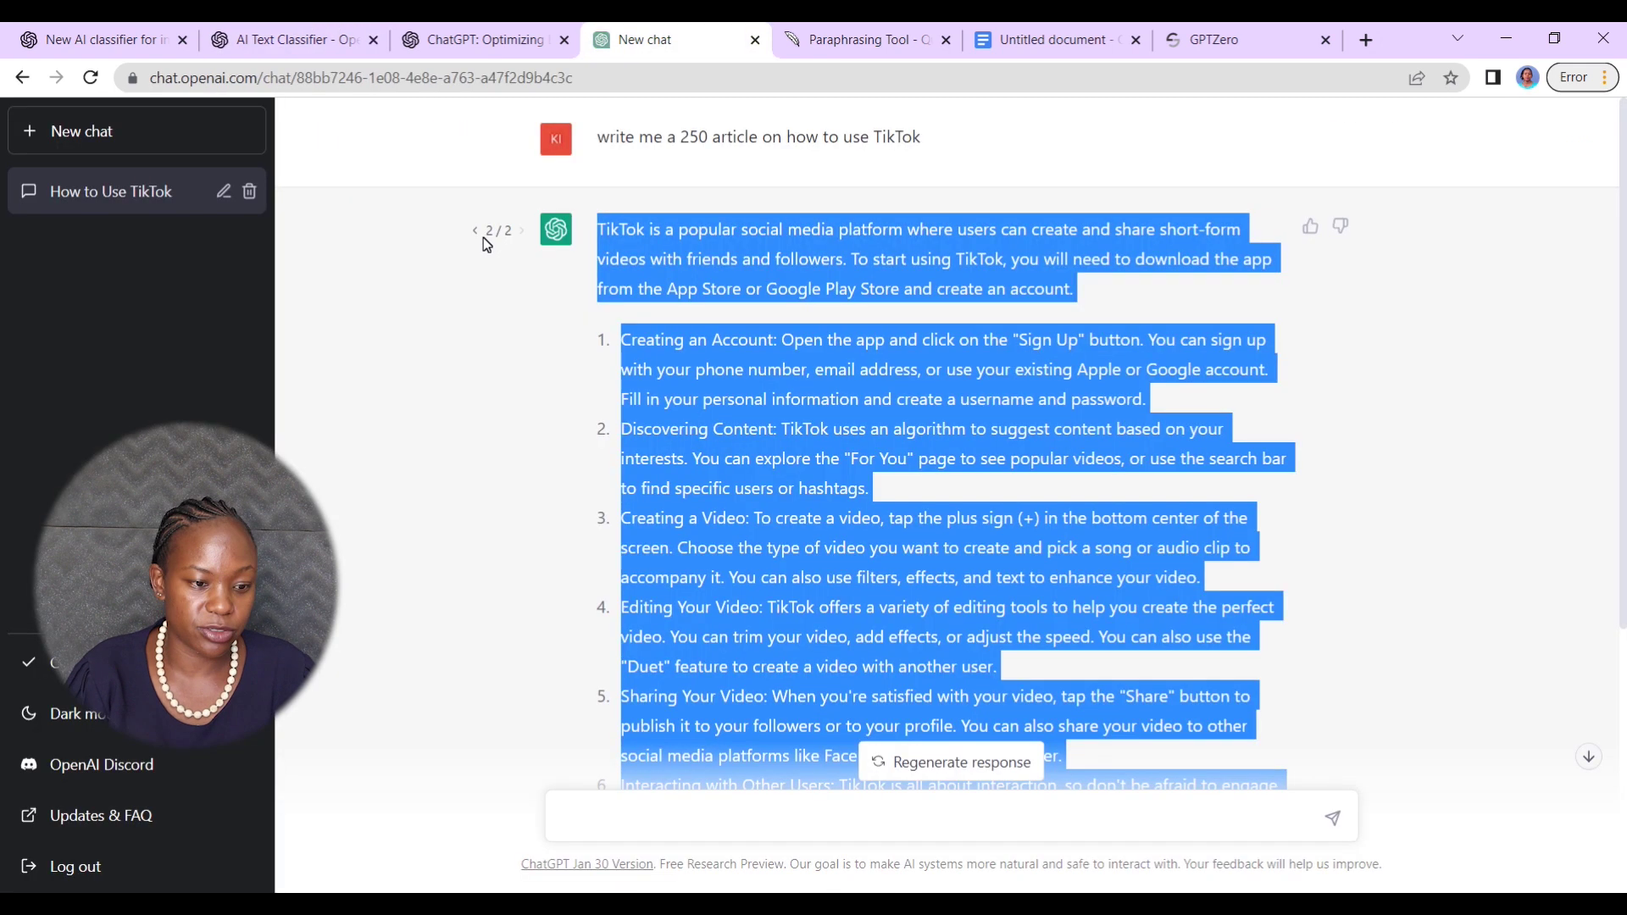
{"action": "left_click", "coordinate": [474, 233]}
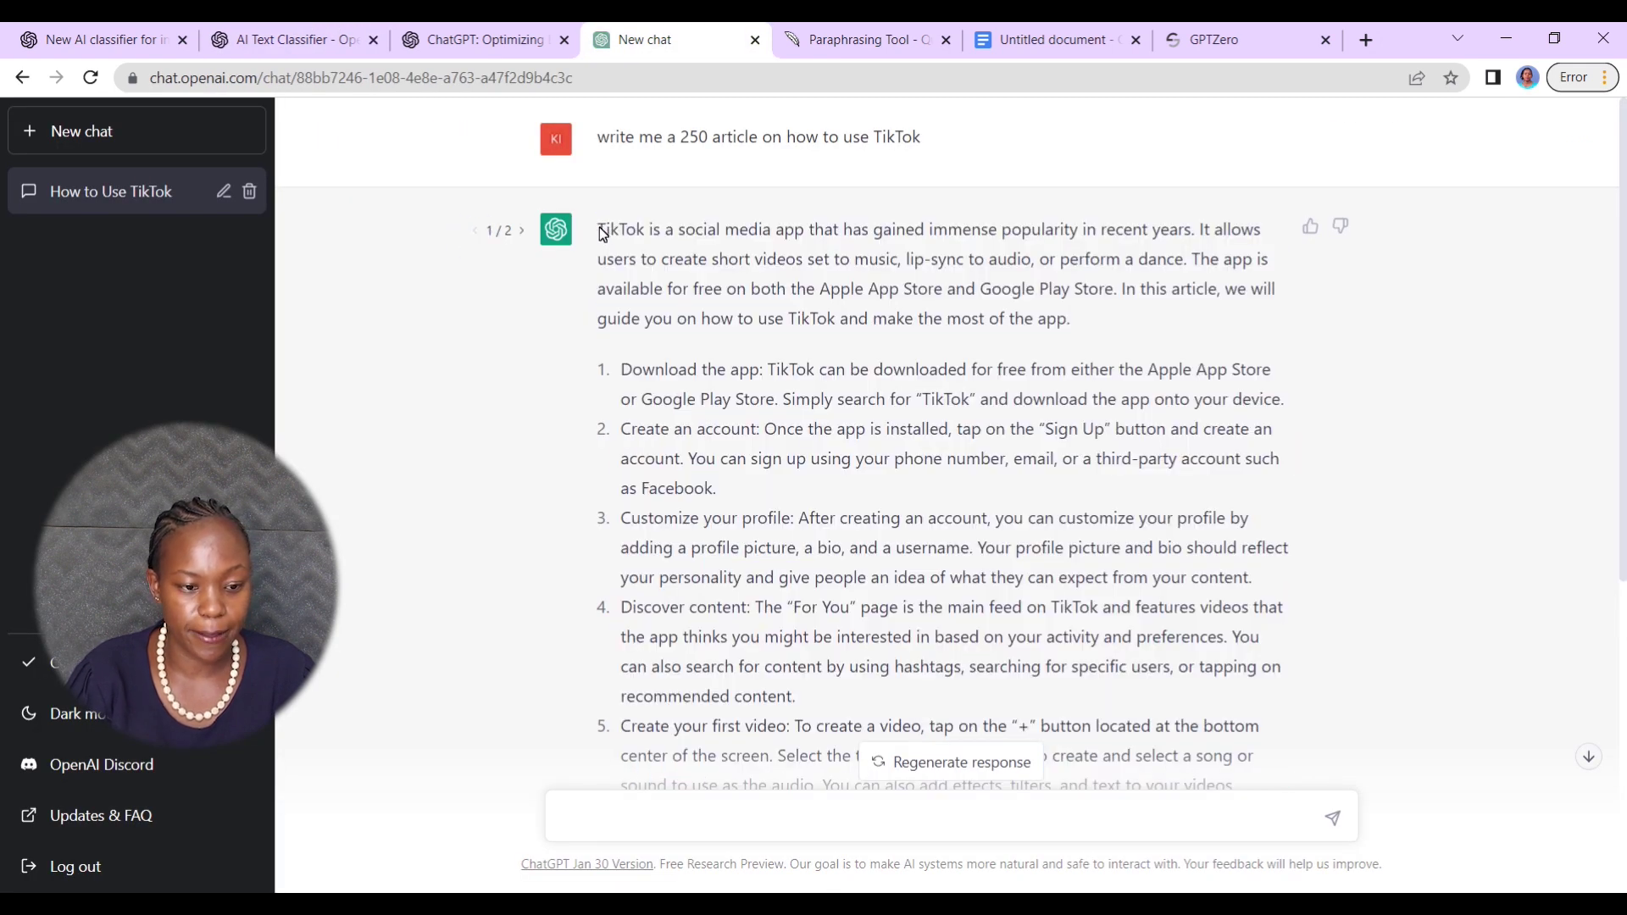
{"action": "left_click_drag", "start_coordinate": [602, 232], "coordinate": [1002, 831]}
{"action": "right_click", "coordinate": [895, 594]}
{"action": "left_click", "coordinate": [924, 607]}
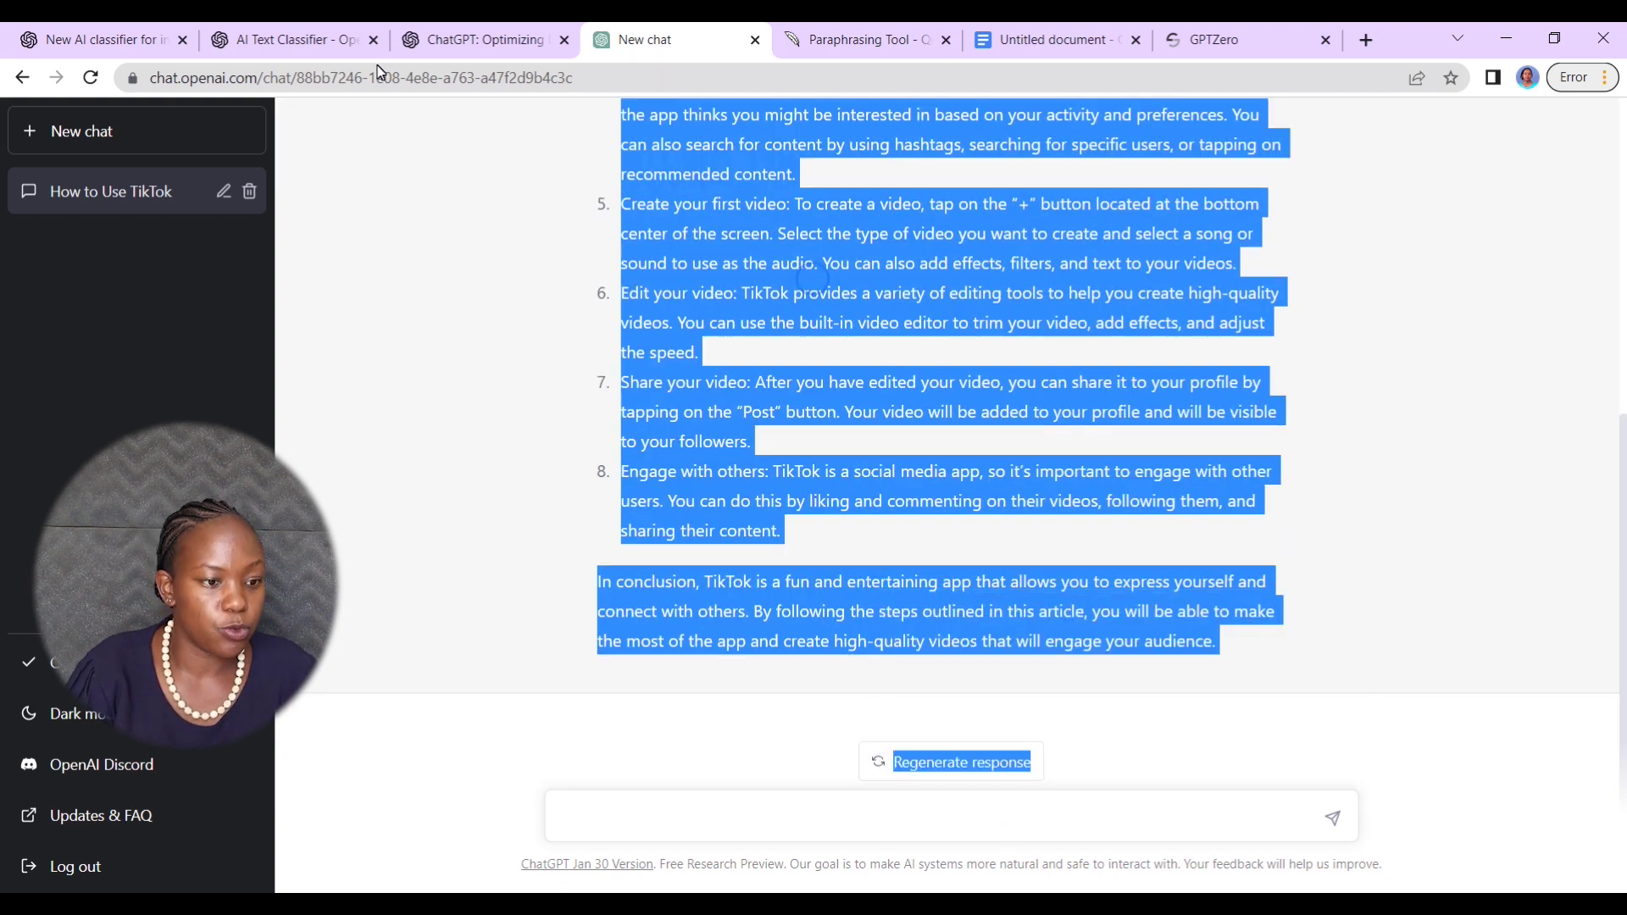
{"action": "left_click", "coordinate": [301, 49]}
- Paste the first TikTok article into the AI Text Classifier, submit it, and return to ChatGPT
{"action": "left_click", "coordinate": [500, 308]}
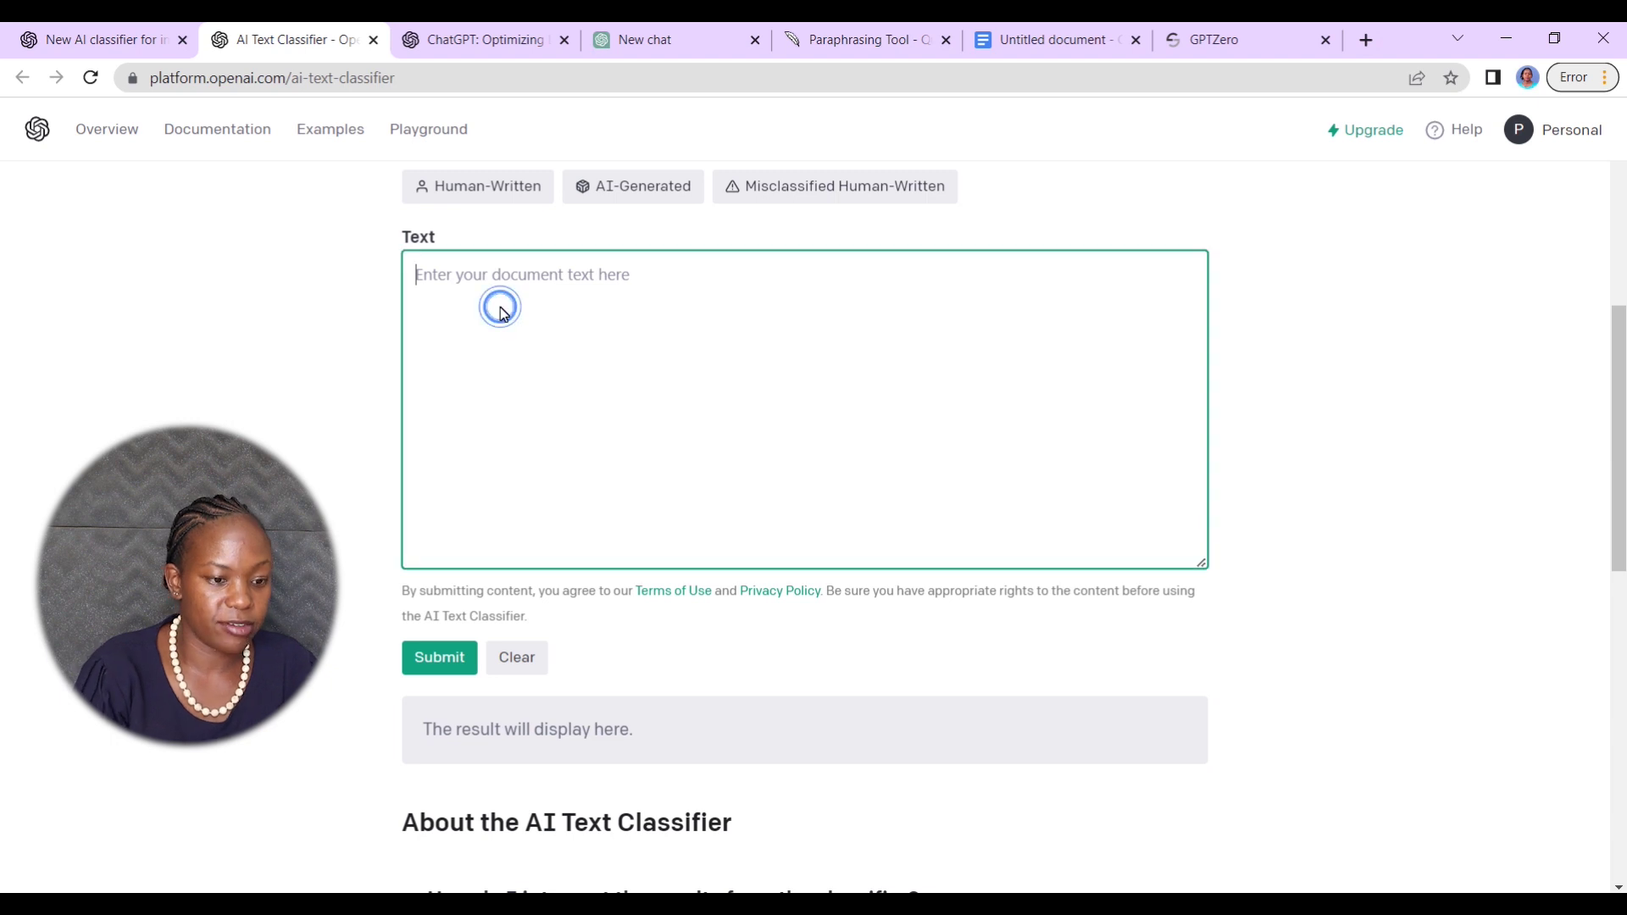
{"action": "key", "text": "ctrl+v"}
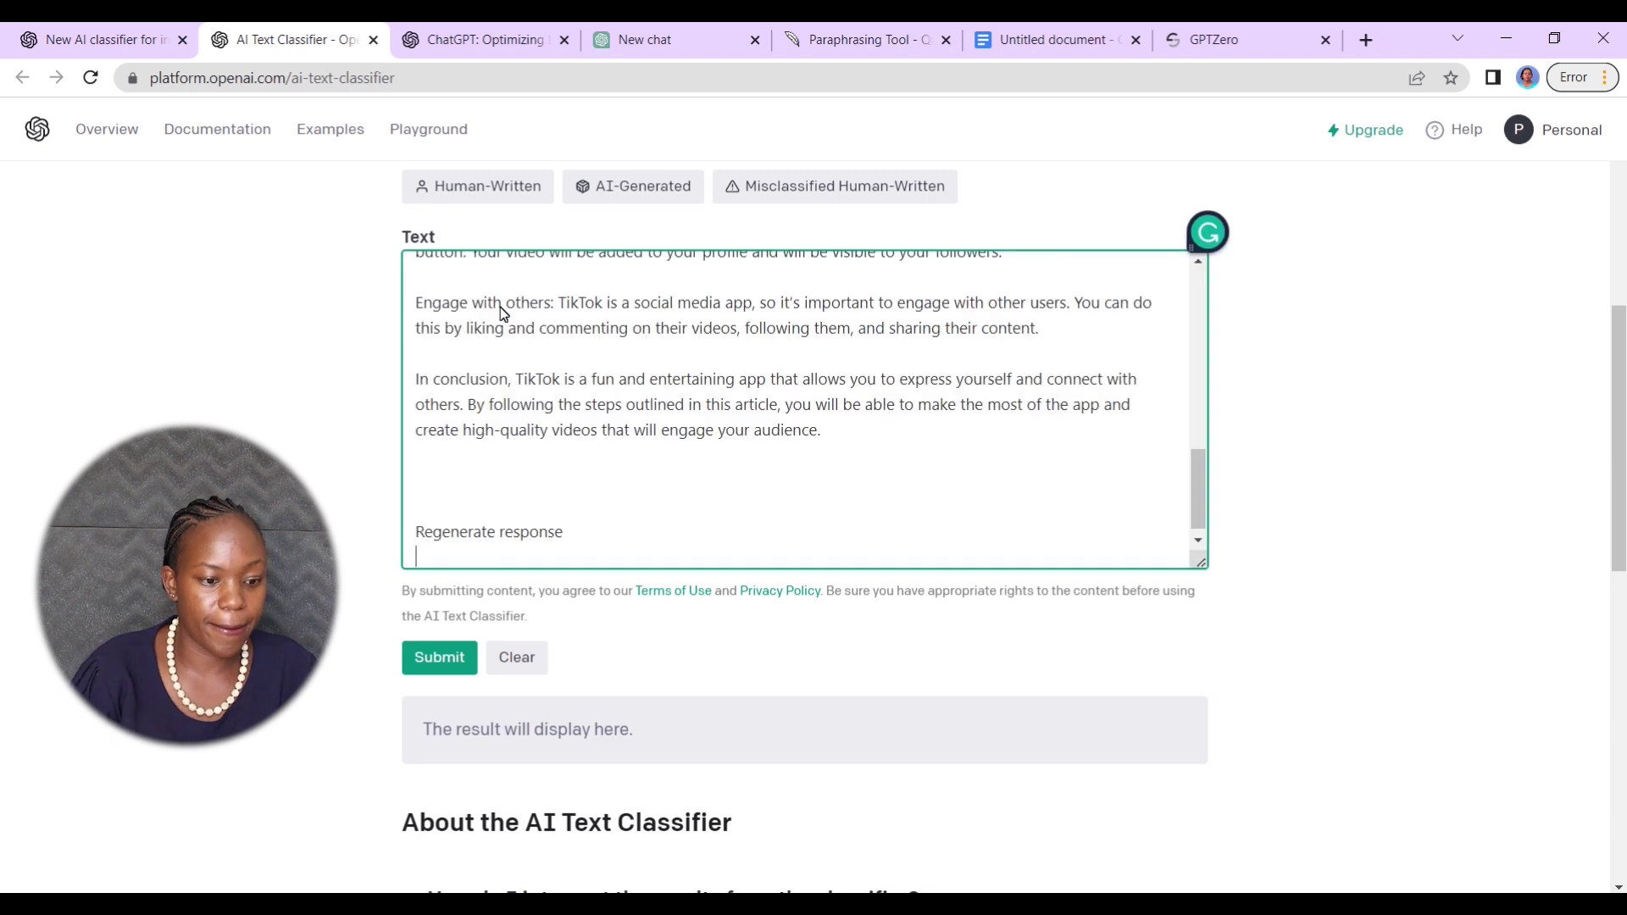
{"action": "left_click", "coordinate": [449, 658]}
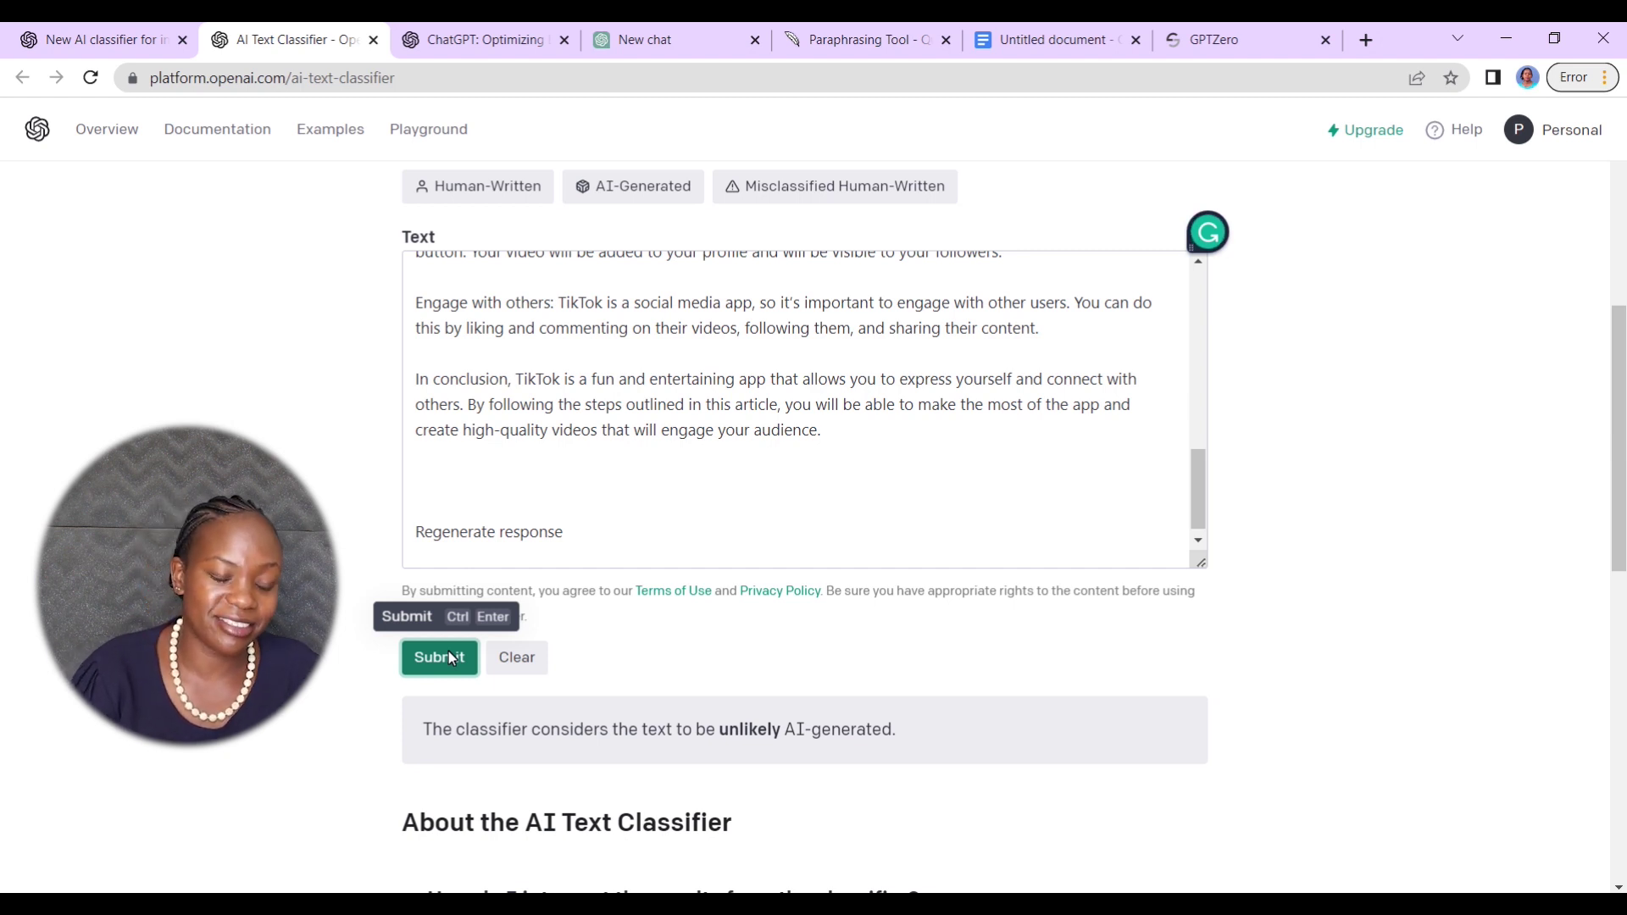
{"action": "left_click", "coordinate": [724, 43]}
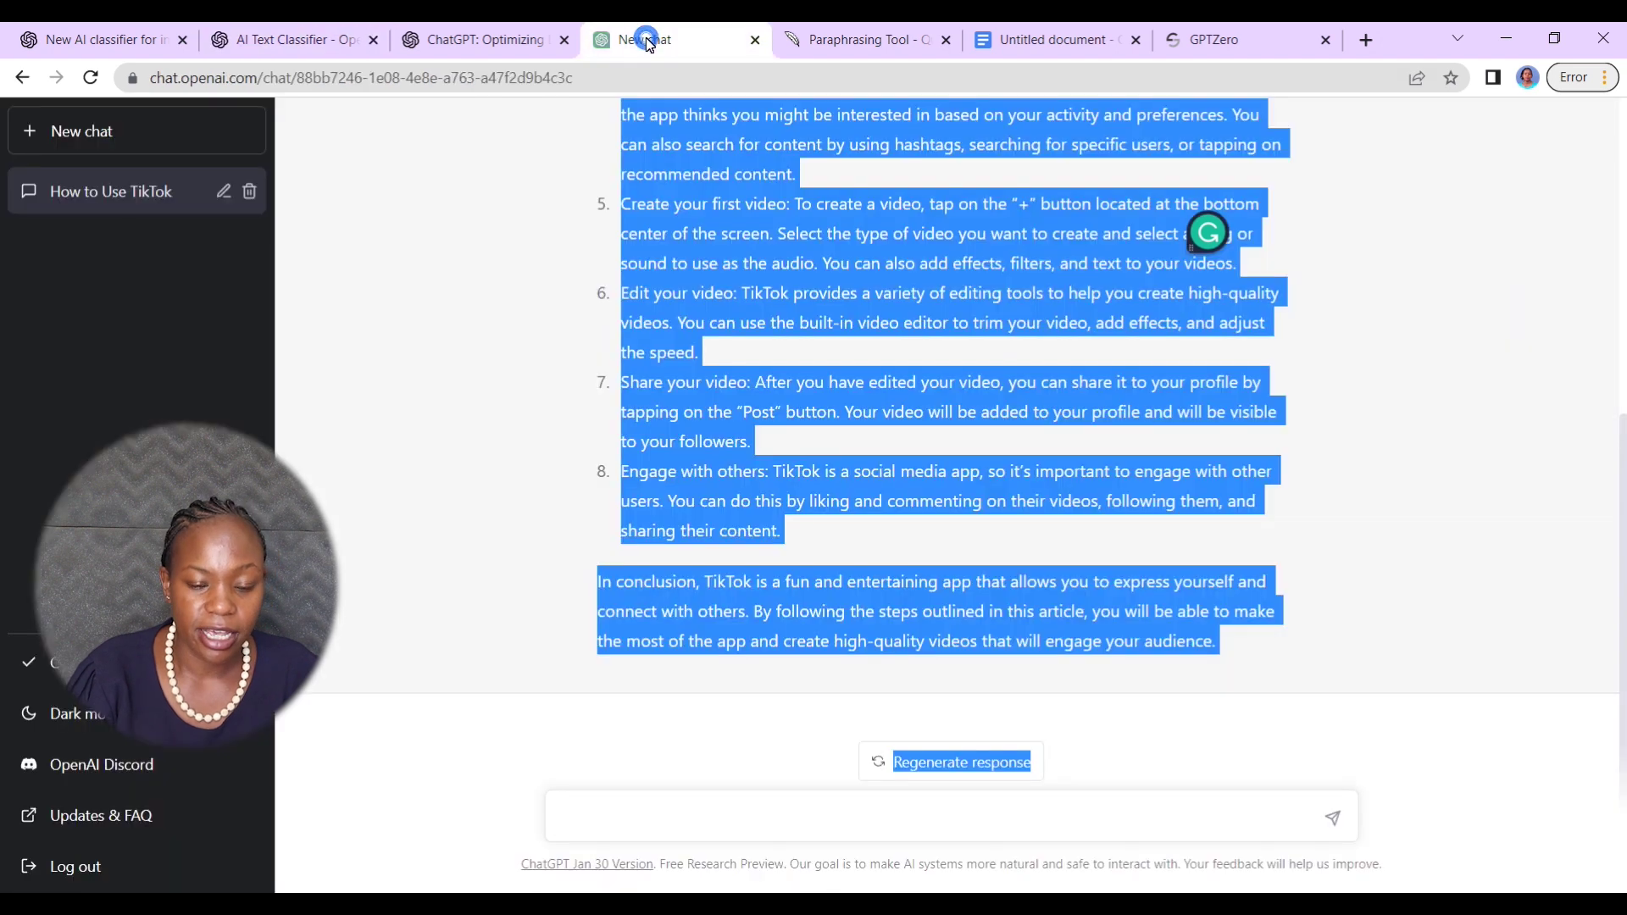
- Copy the ChatGPT TikTok article and paste it into GPTZero's Try it out text box
{"action": "right_click", "coordinate": [714, 209]}
{"action": "left_click", "coordinate": [755, 227]}
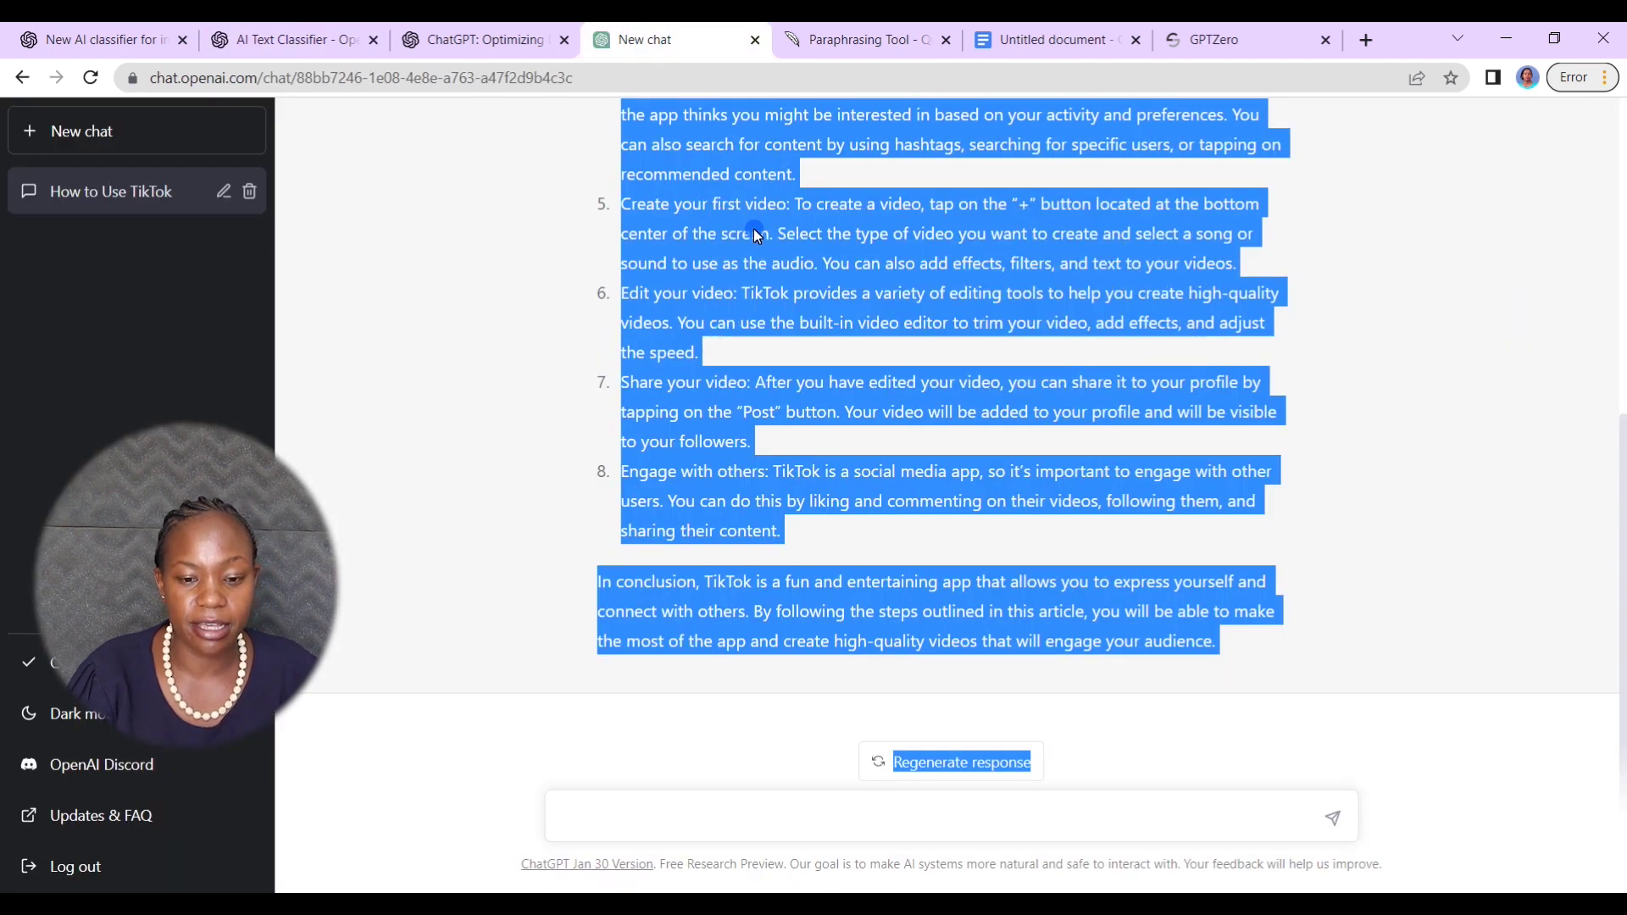
{"action": "left_click", "coordinate": [1220, 41]}
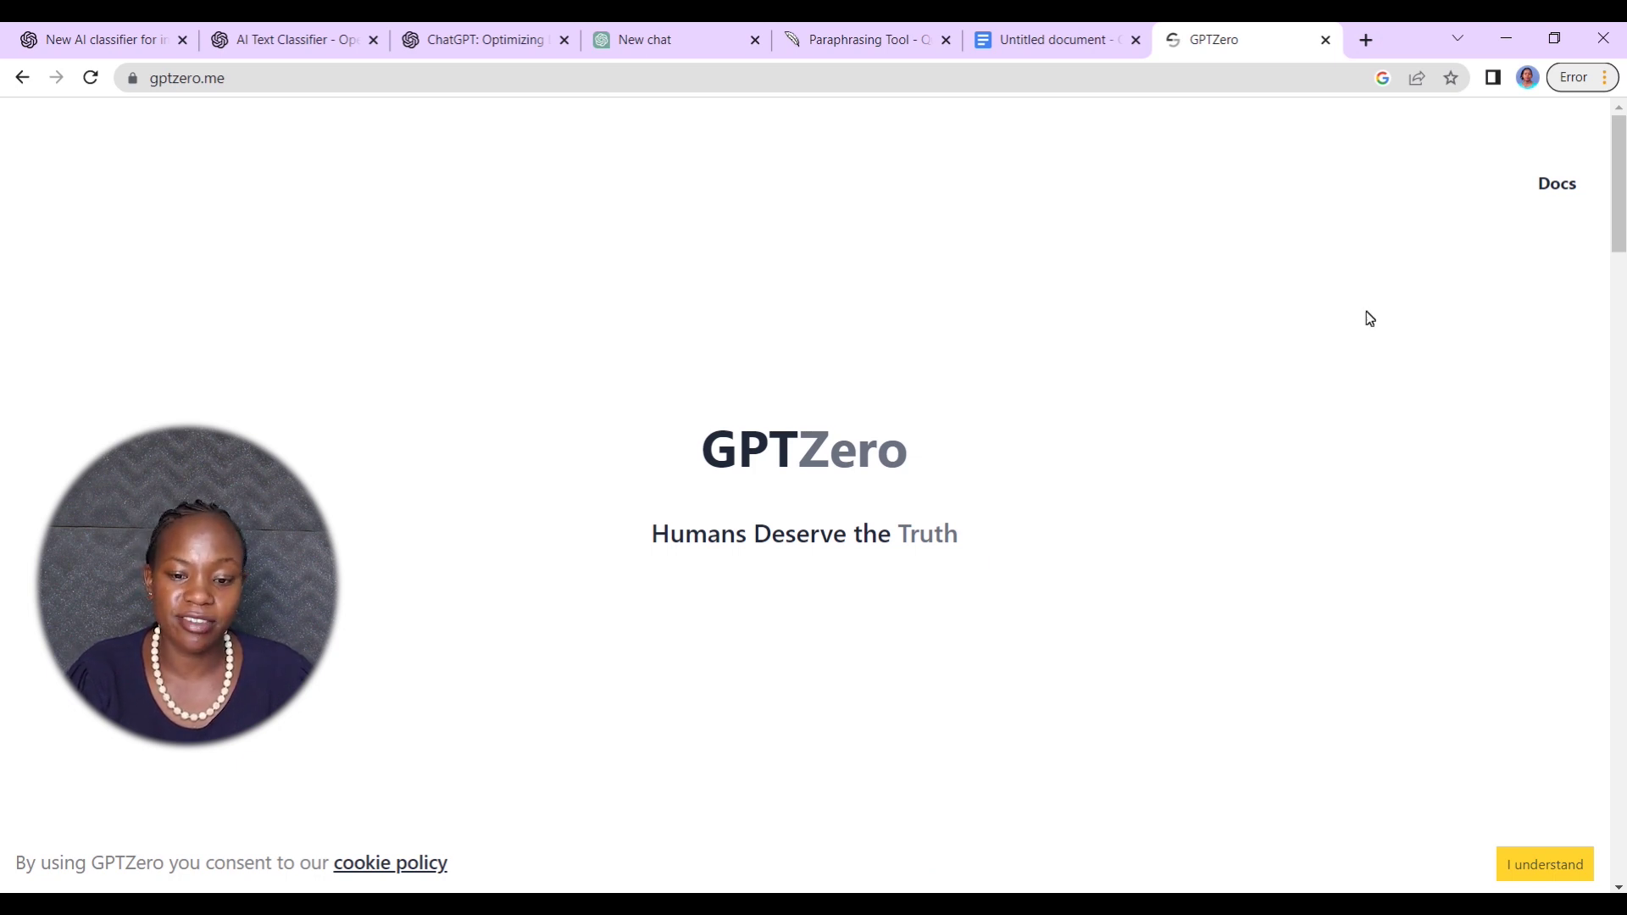
{"action": "left_click_drag", "start_coordinate": [1619, 161], "coordinate": [1622, 308]}
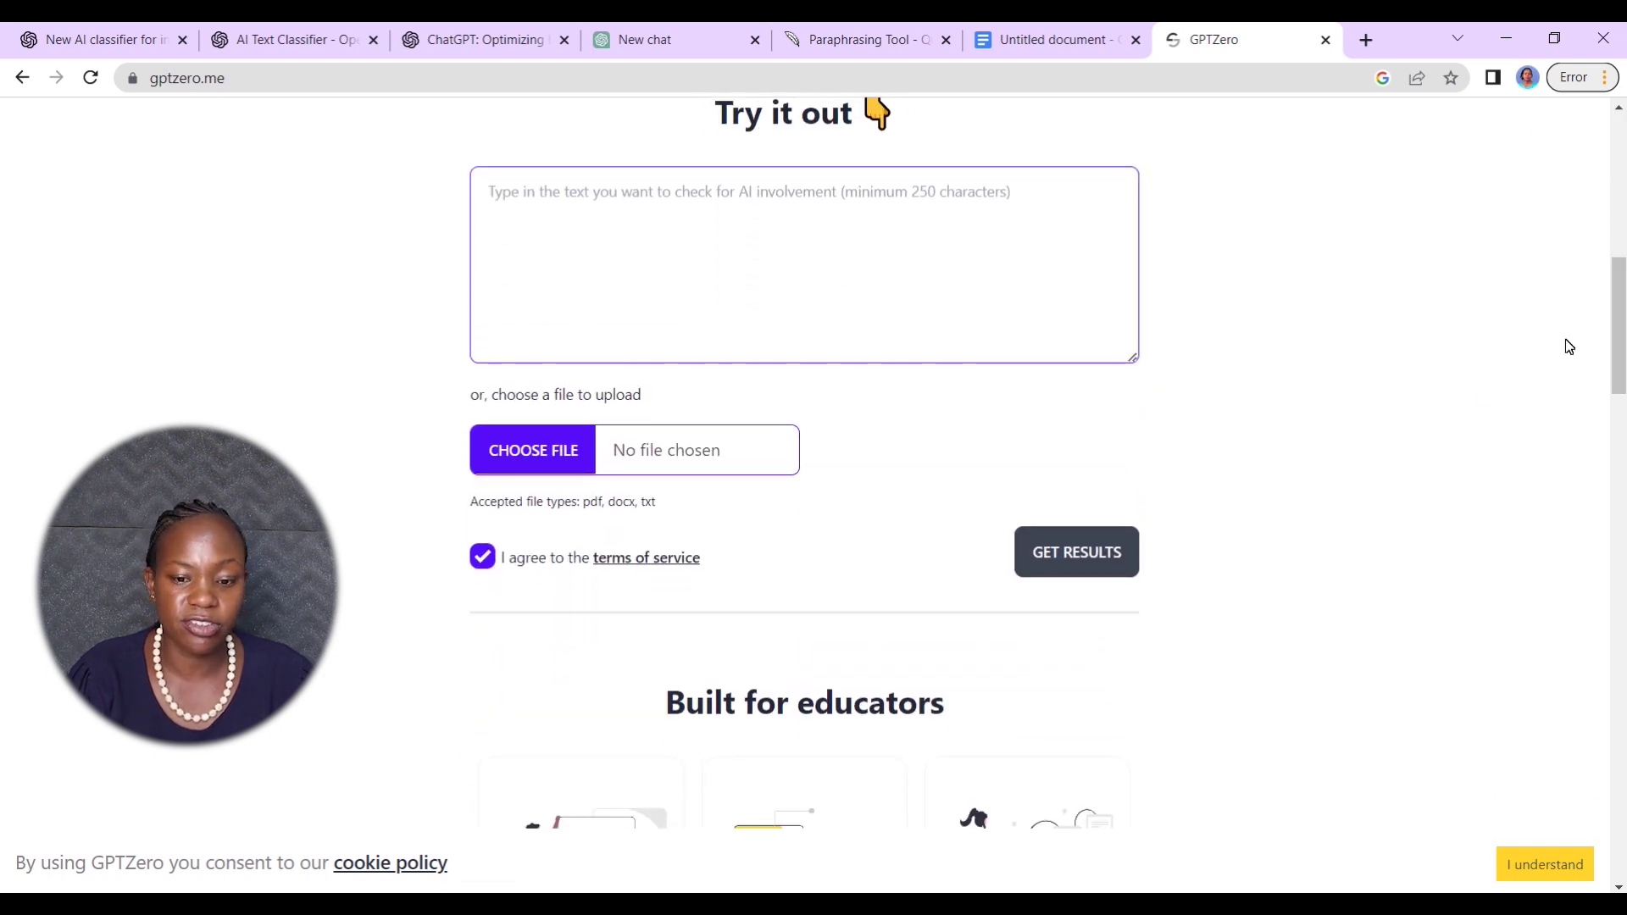
{"action": "left_click", "coordinate": [1615, 355]}
{"action": "right_click", "coordinate": [1623, 329]}
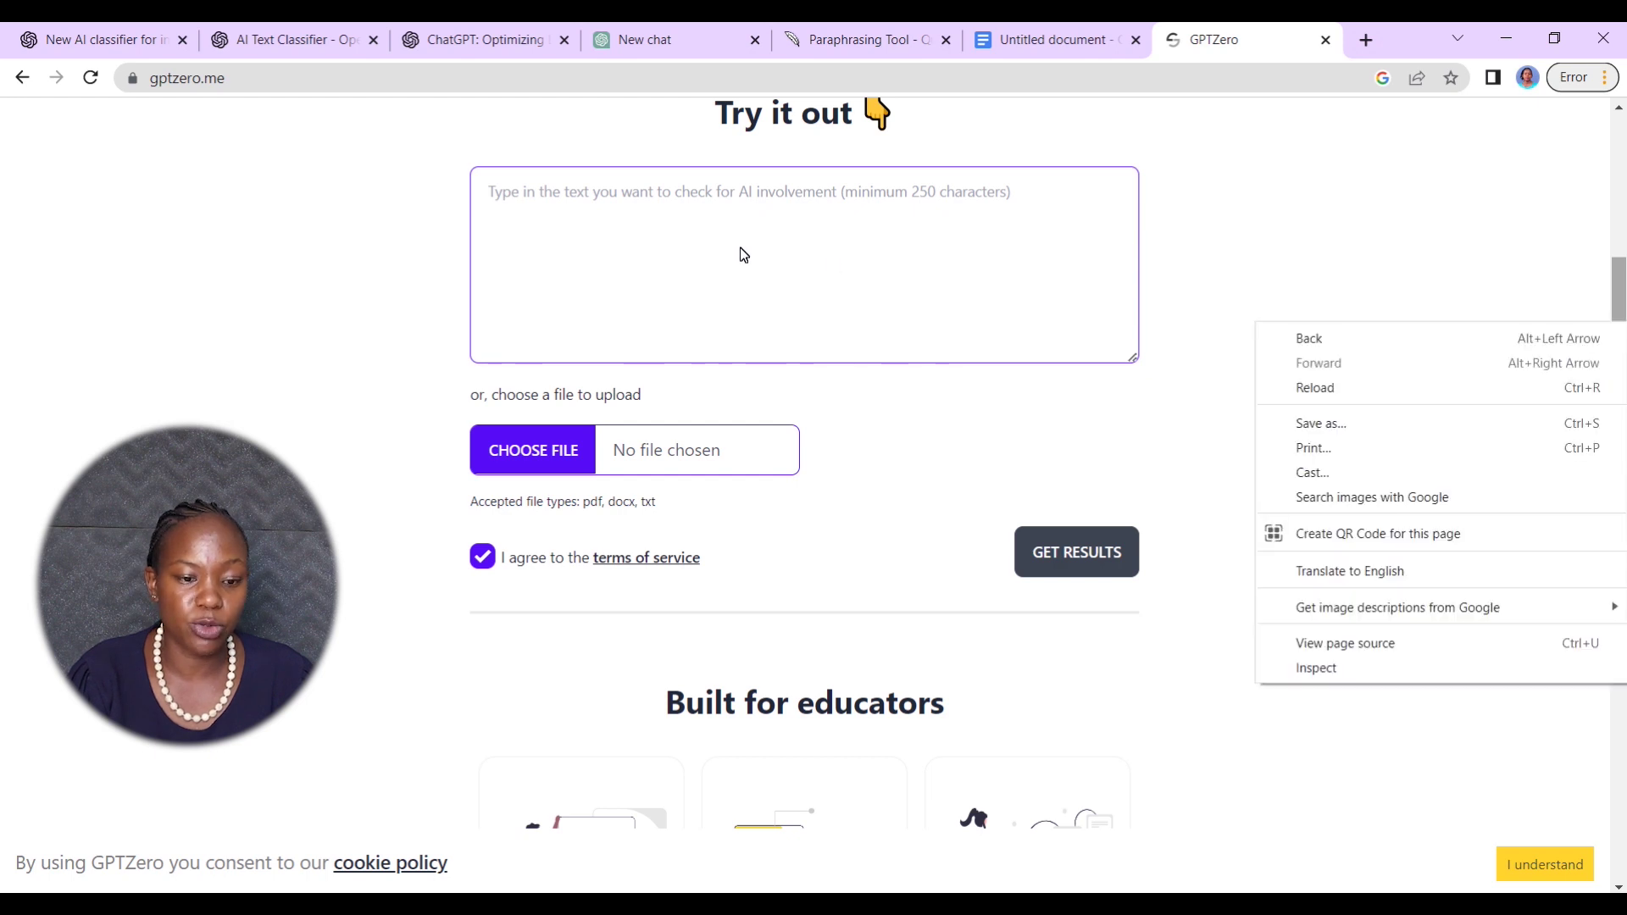
{"action": "left_click", "coordinate": [618, 224]}
{"action": "key", "text": "ctrl+v"}
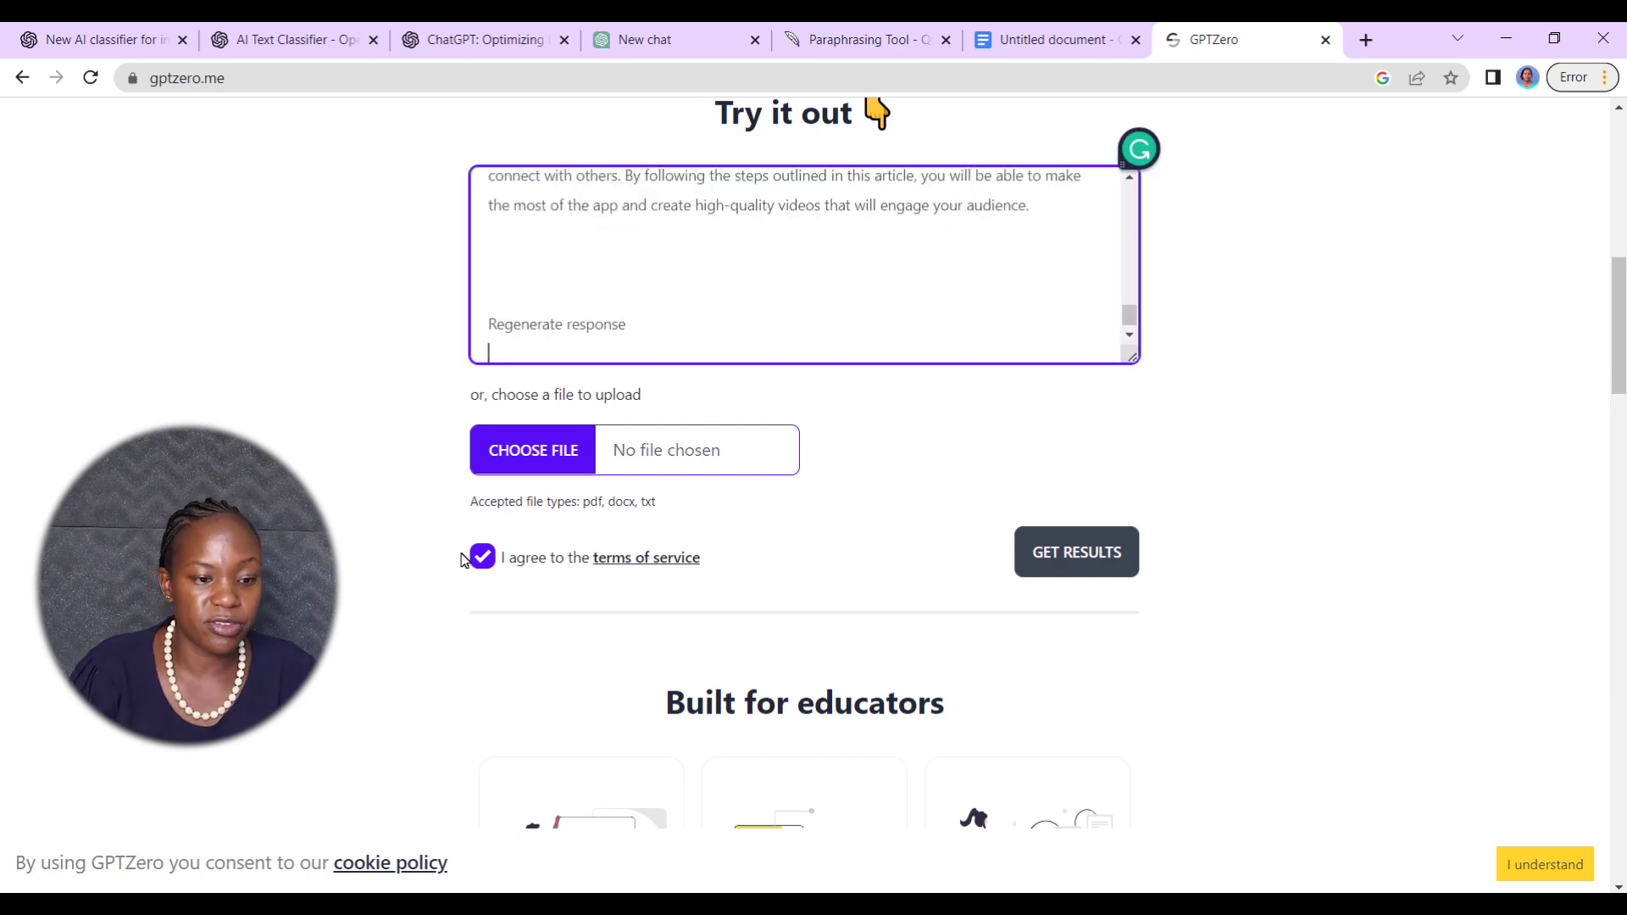
- Delete the stray 'Regenerate response' line at the end of the pasted text
{"action": "left_click", "coordinate": [525, 275]}
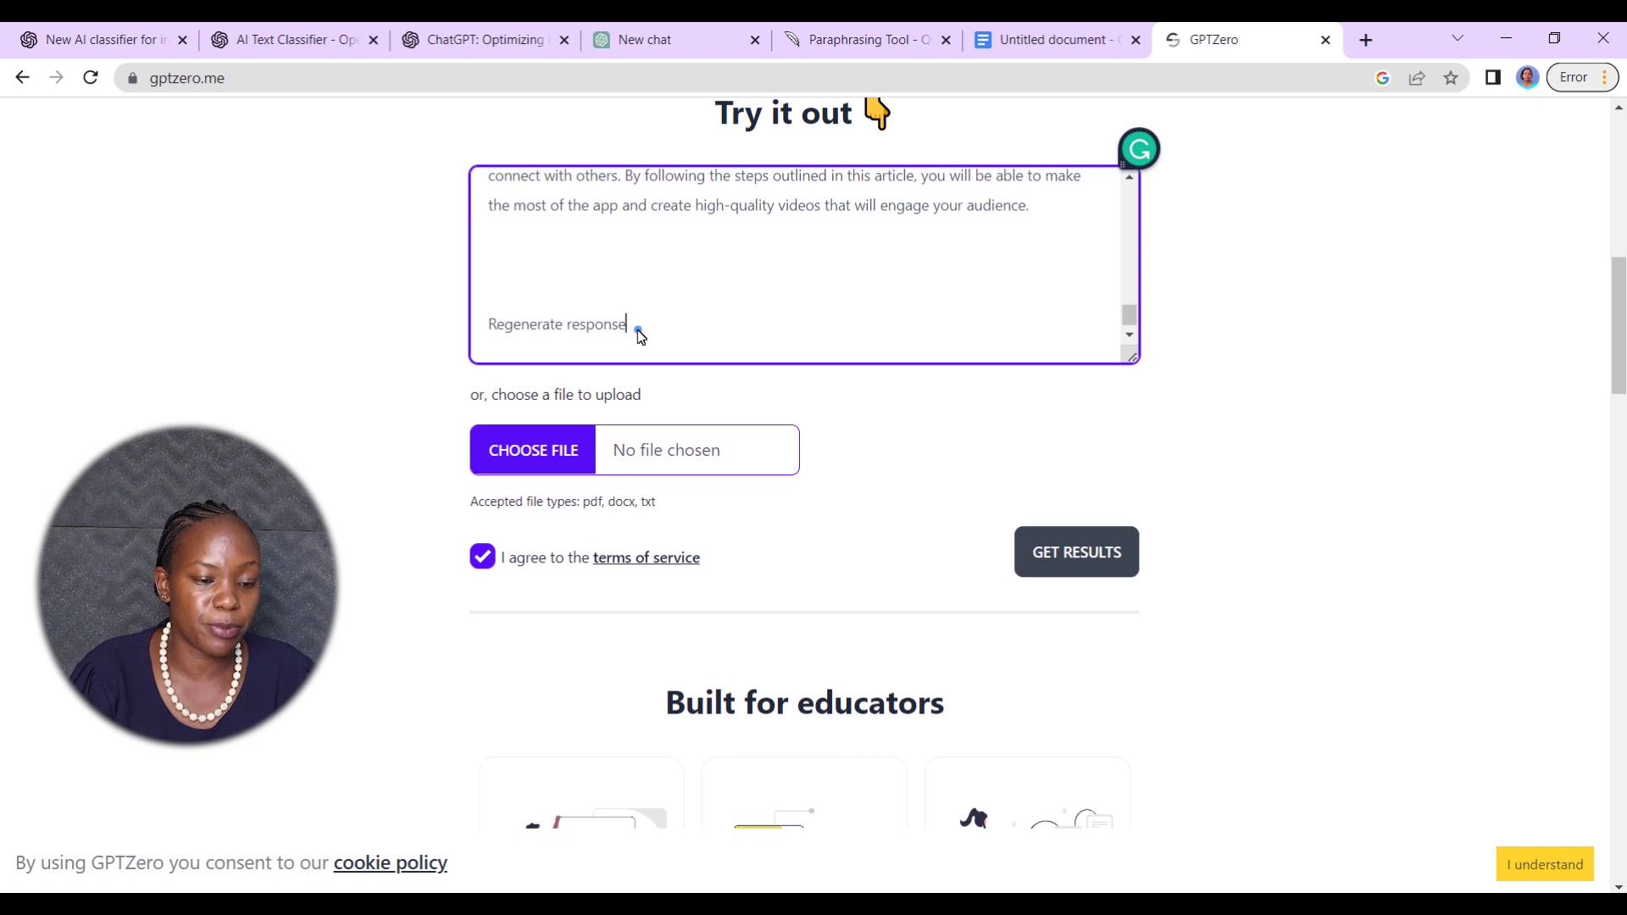
{"action": "left_click_drag", "start_coordinate": [637, 329], "coordinate": [455, 309]}
{"action": "key", "text": "BackSpace"}
{"action": "key", "text": "BackSpace"}
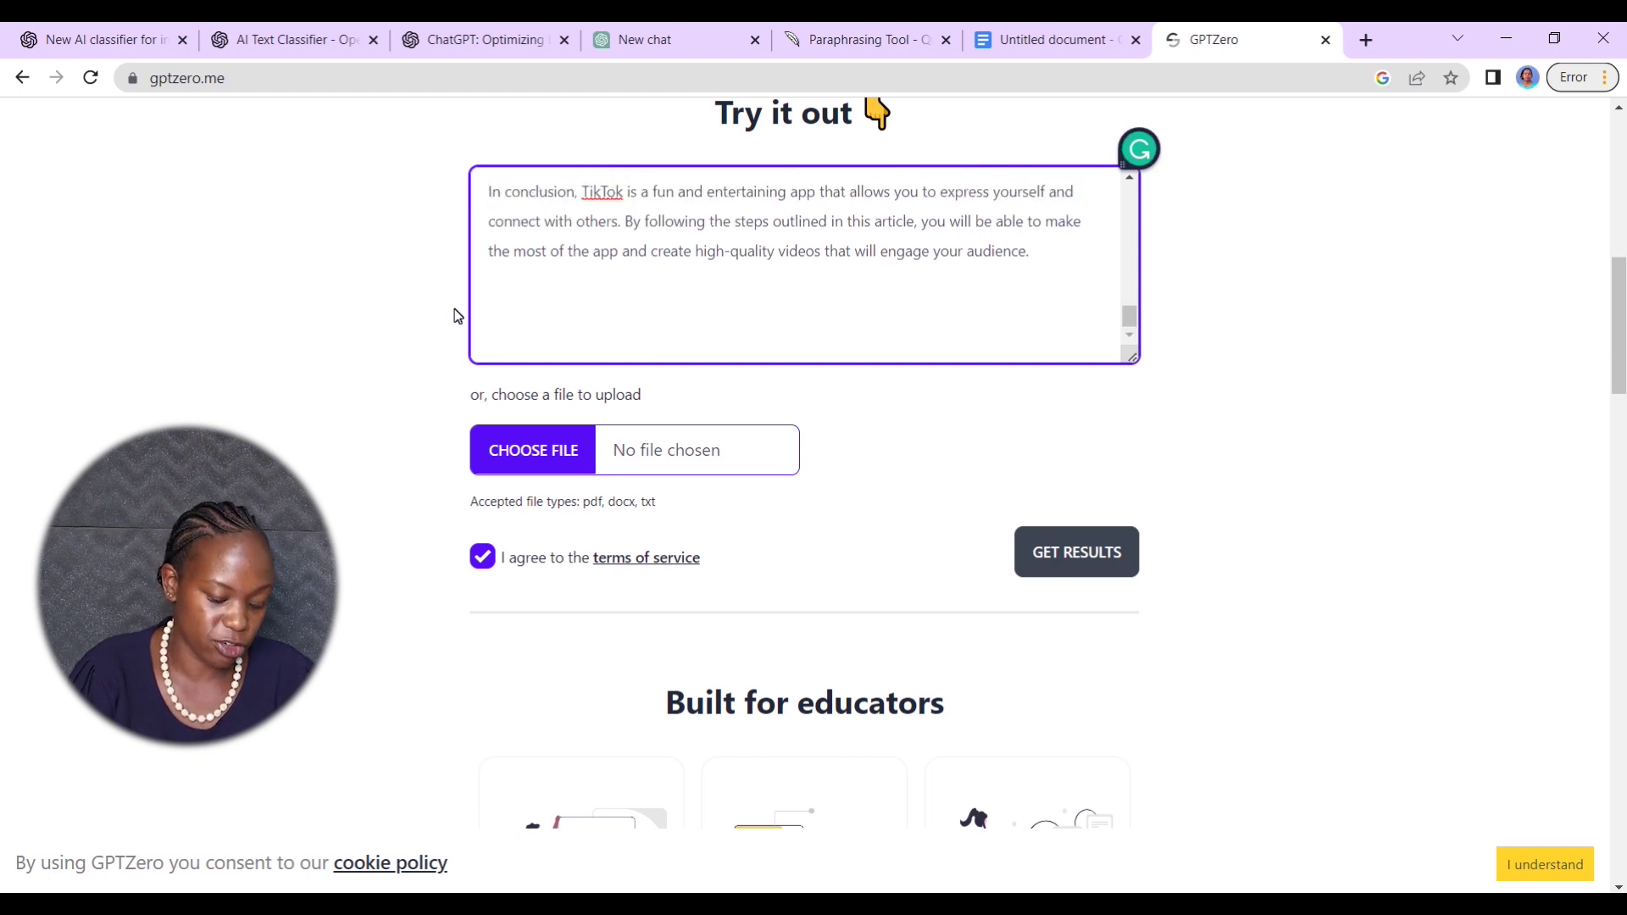
- Get GPTZero results and review the stats: perplexity 35.348, burstiness 37.962, highest sentence perplexity 119
{"action": "left_click", "coordinate": [1087, 551]}
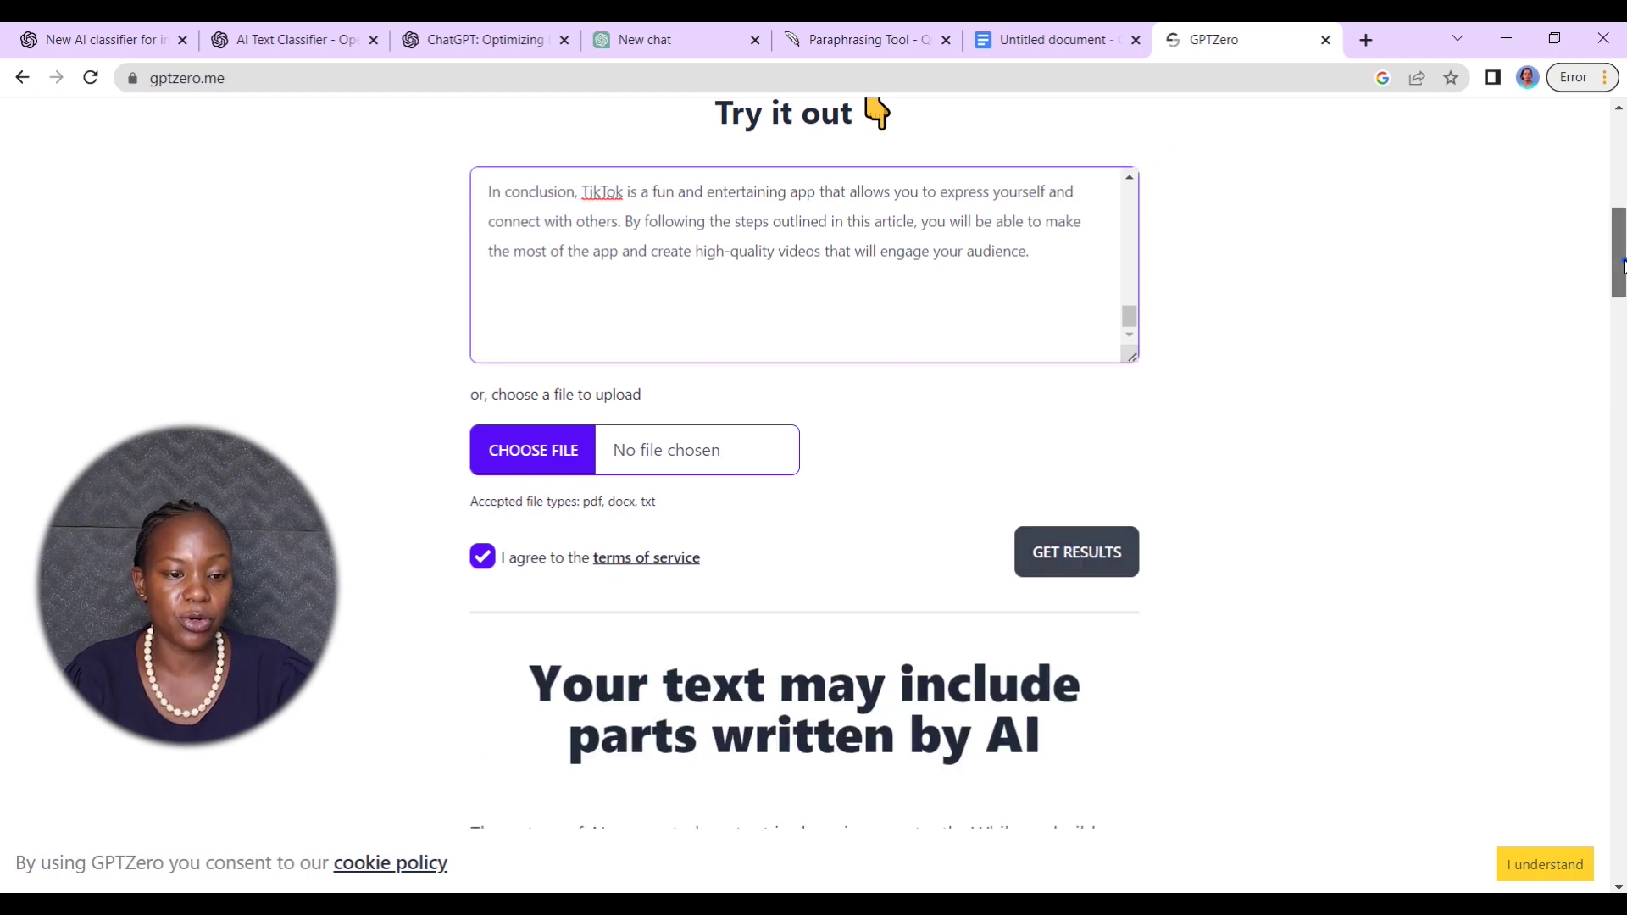
{"action": "scroll", "coordinate": [1081, 562], "scroll_direction": "down", "scroll_amount": 15}
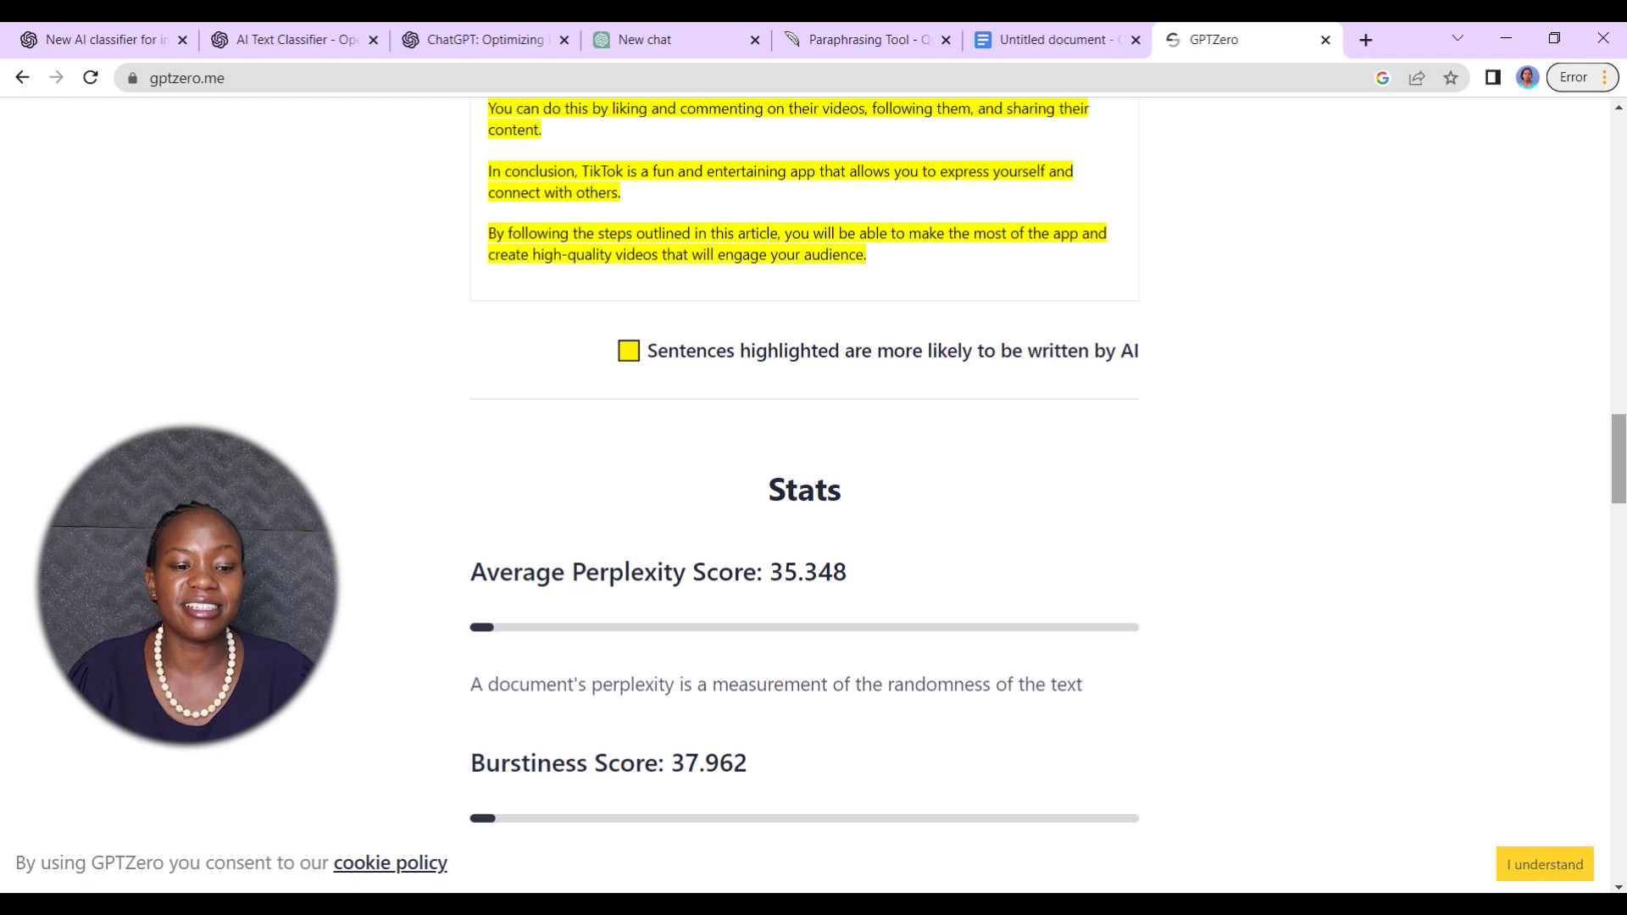
{"action": "right_click", "coordinate": [1622, 459]}
{"action": "scroll", "coordinate": [1621, 426], "scroll_direction": "down", "scroll_amount": 3}
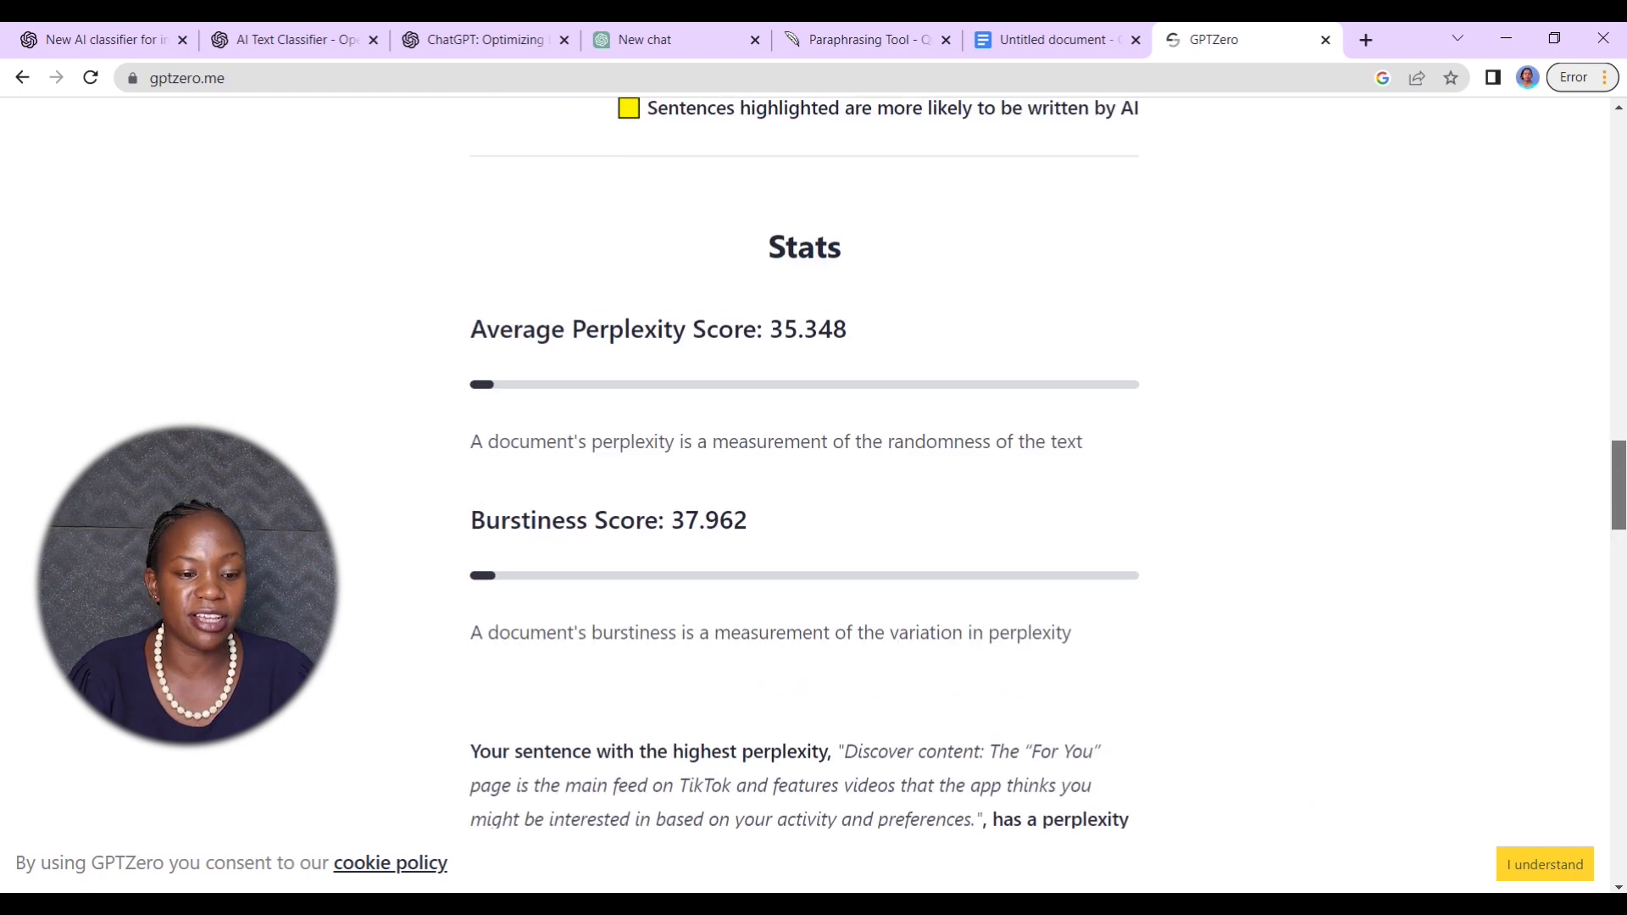
{"action": "scroll", "coordinate": [804, 463], "scroll_direction": "down", "scroll_amount": 2}
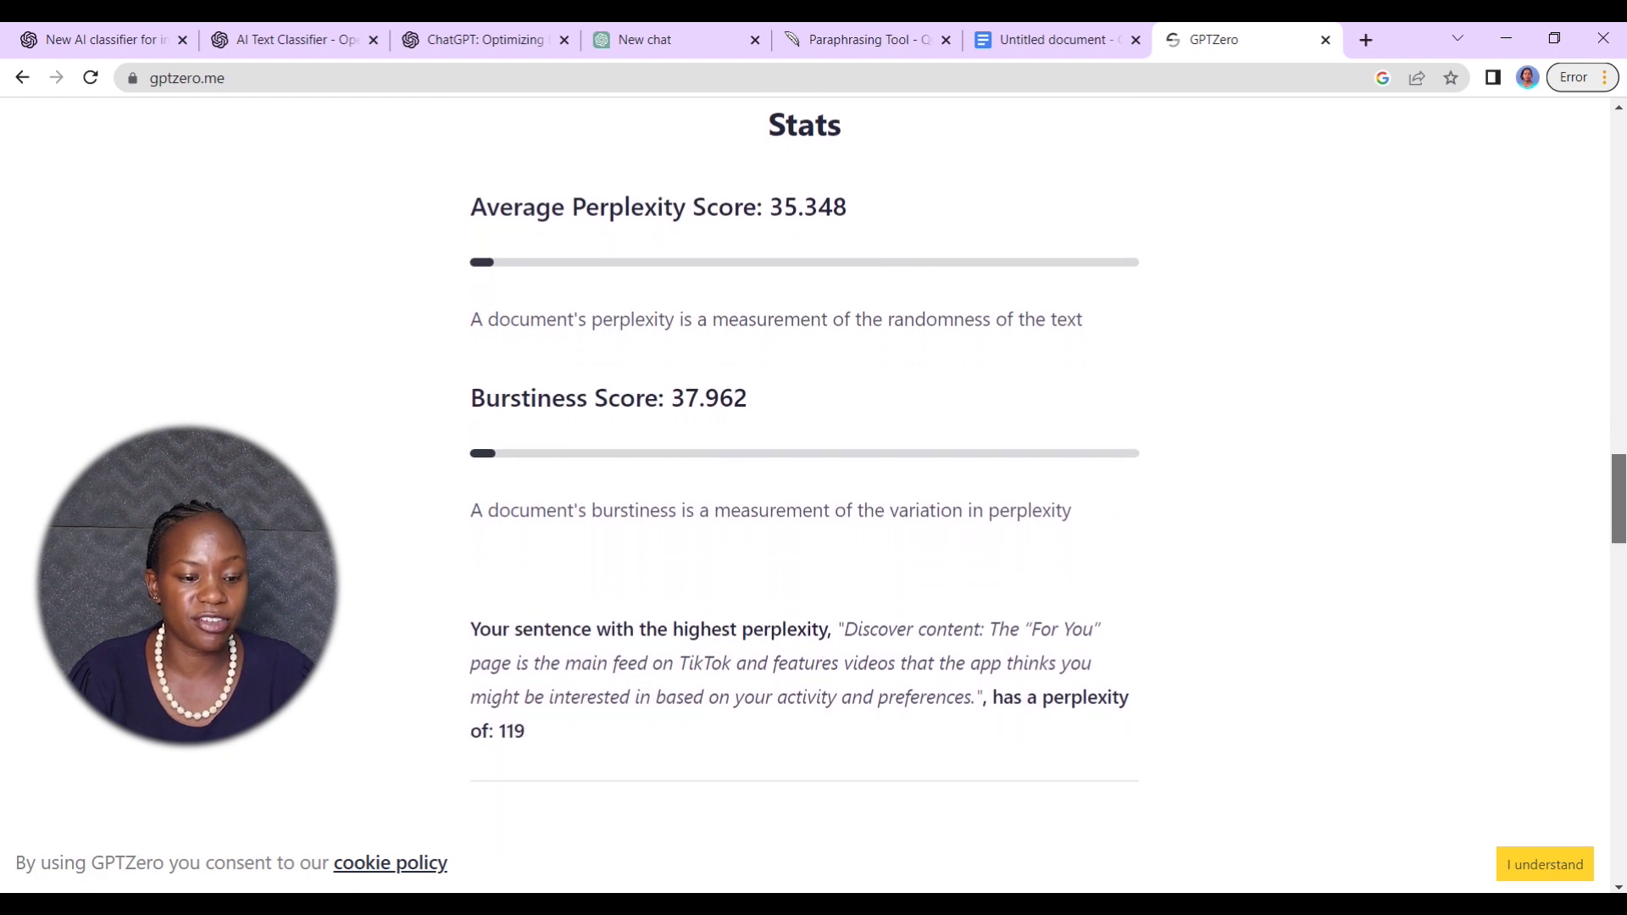
{"action": "scroll", "coordinate": [883, 496], "scroll_direction": "down", "scroll_amount": 1}
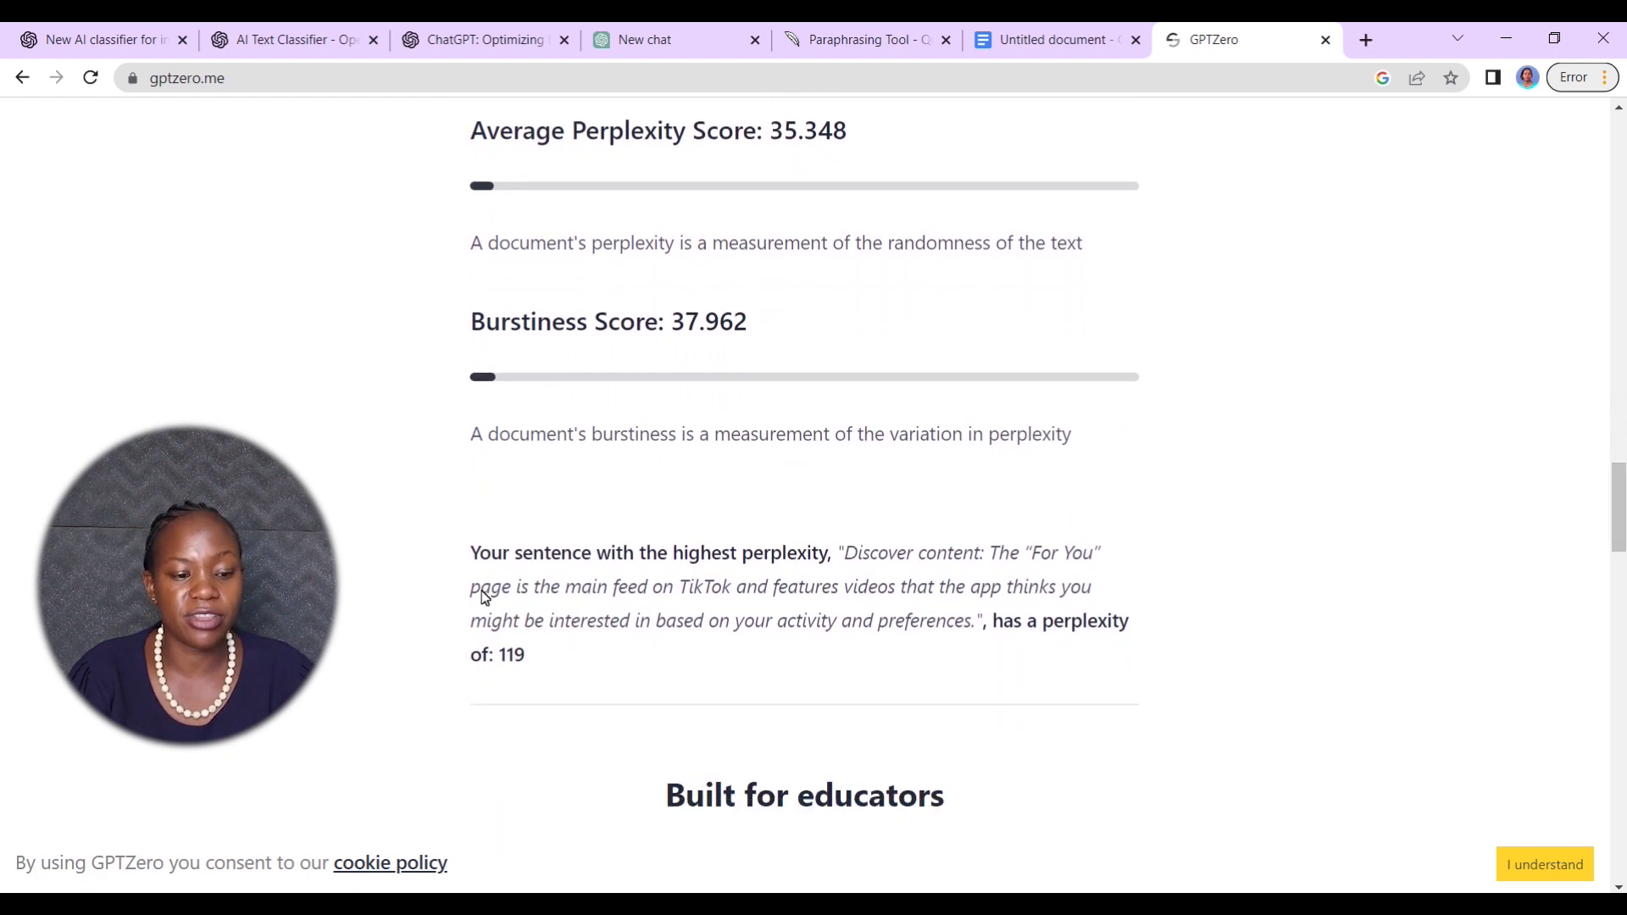
{"action": "scroll", "coordinate": [676, 556], "scroll_direction": "up", "scroll_amount": 2}
{"action": "scroll", "coordinate": [675, 556], "scroll_direction": "down", "scroll_amount": 2}
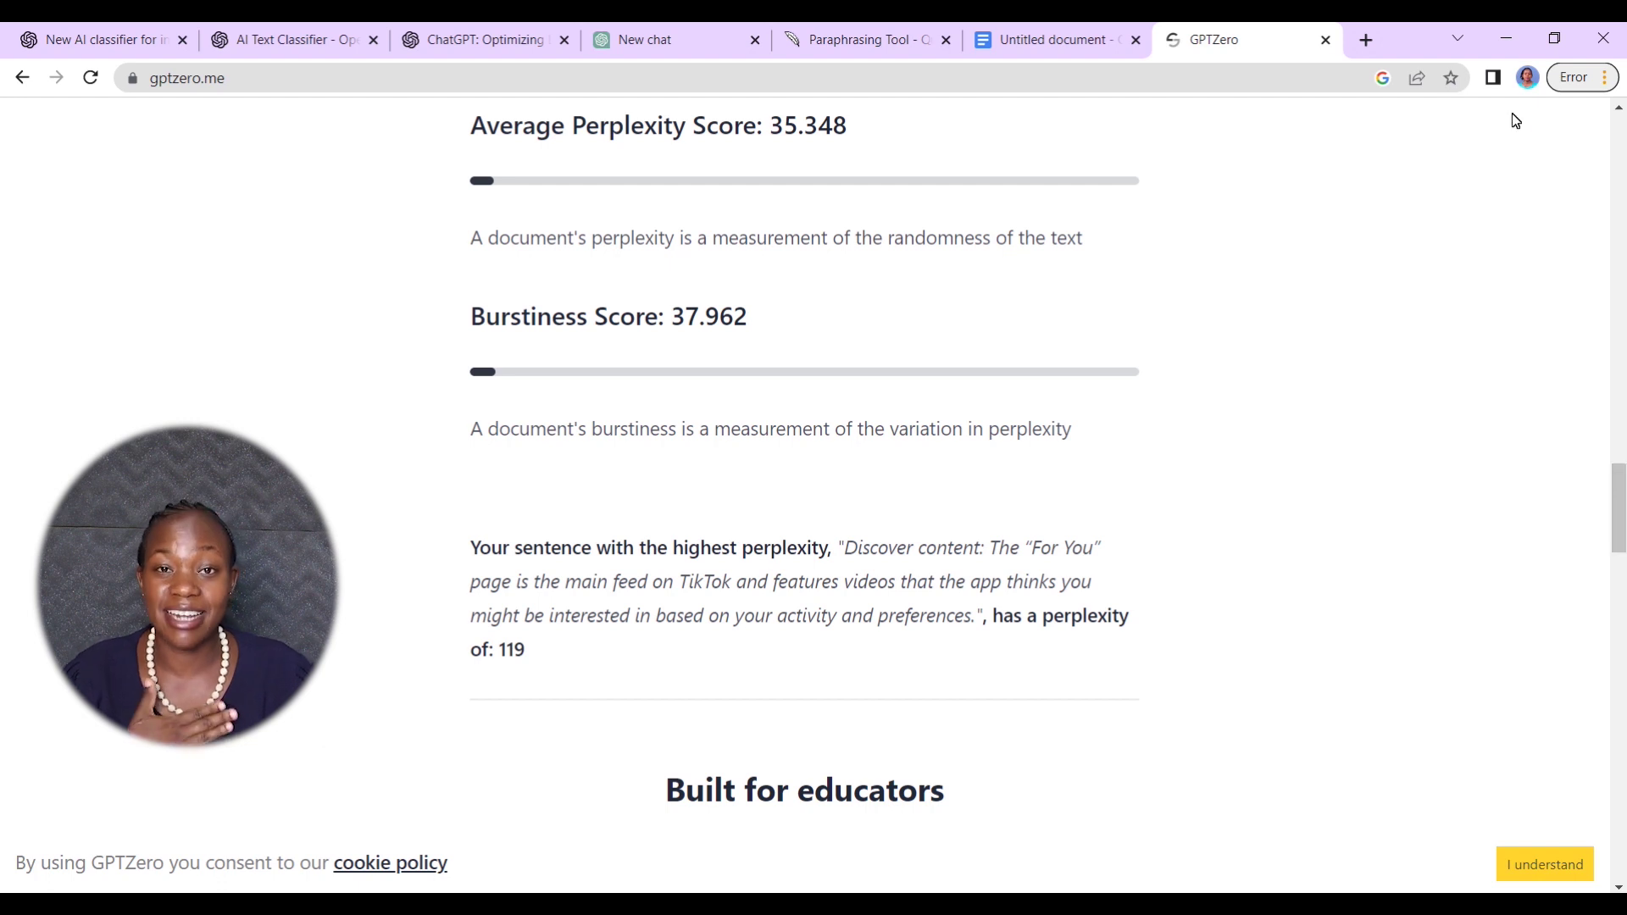
- Select all of the 'Have a beginners heart' essay in Google Docs and copy it
{"action": "key", "text": "ctrl+shift+Tab"}
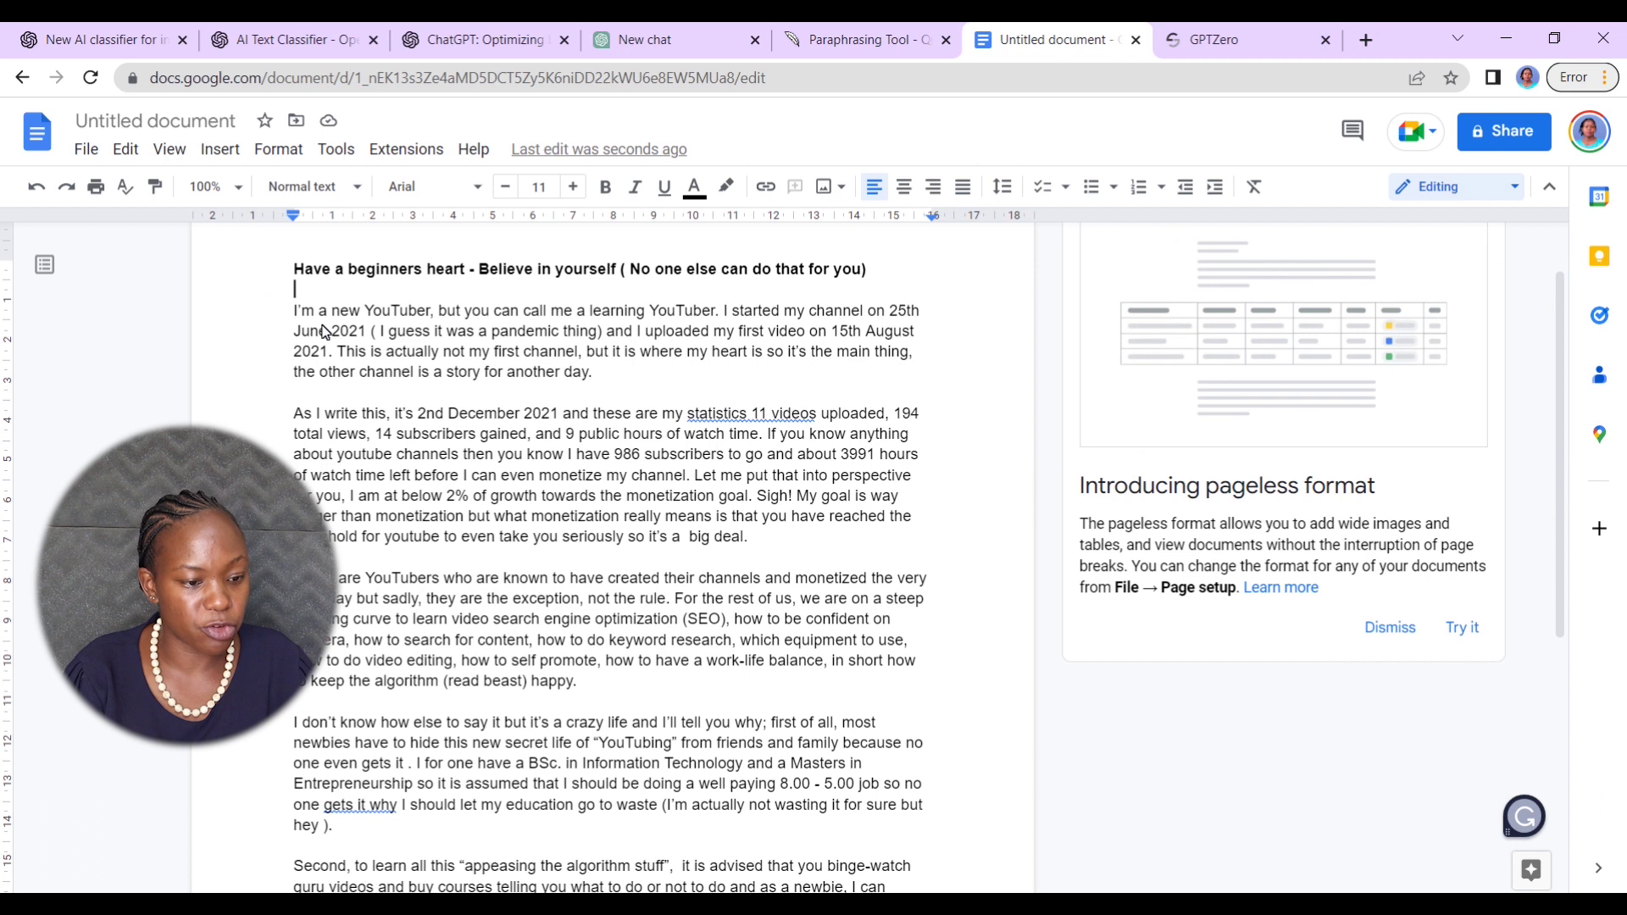
{"action": "key", "text": "ctrl+a"}
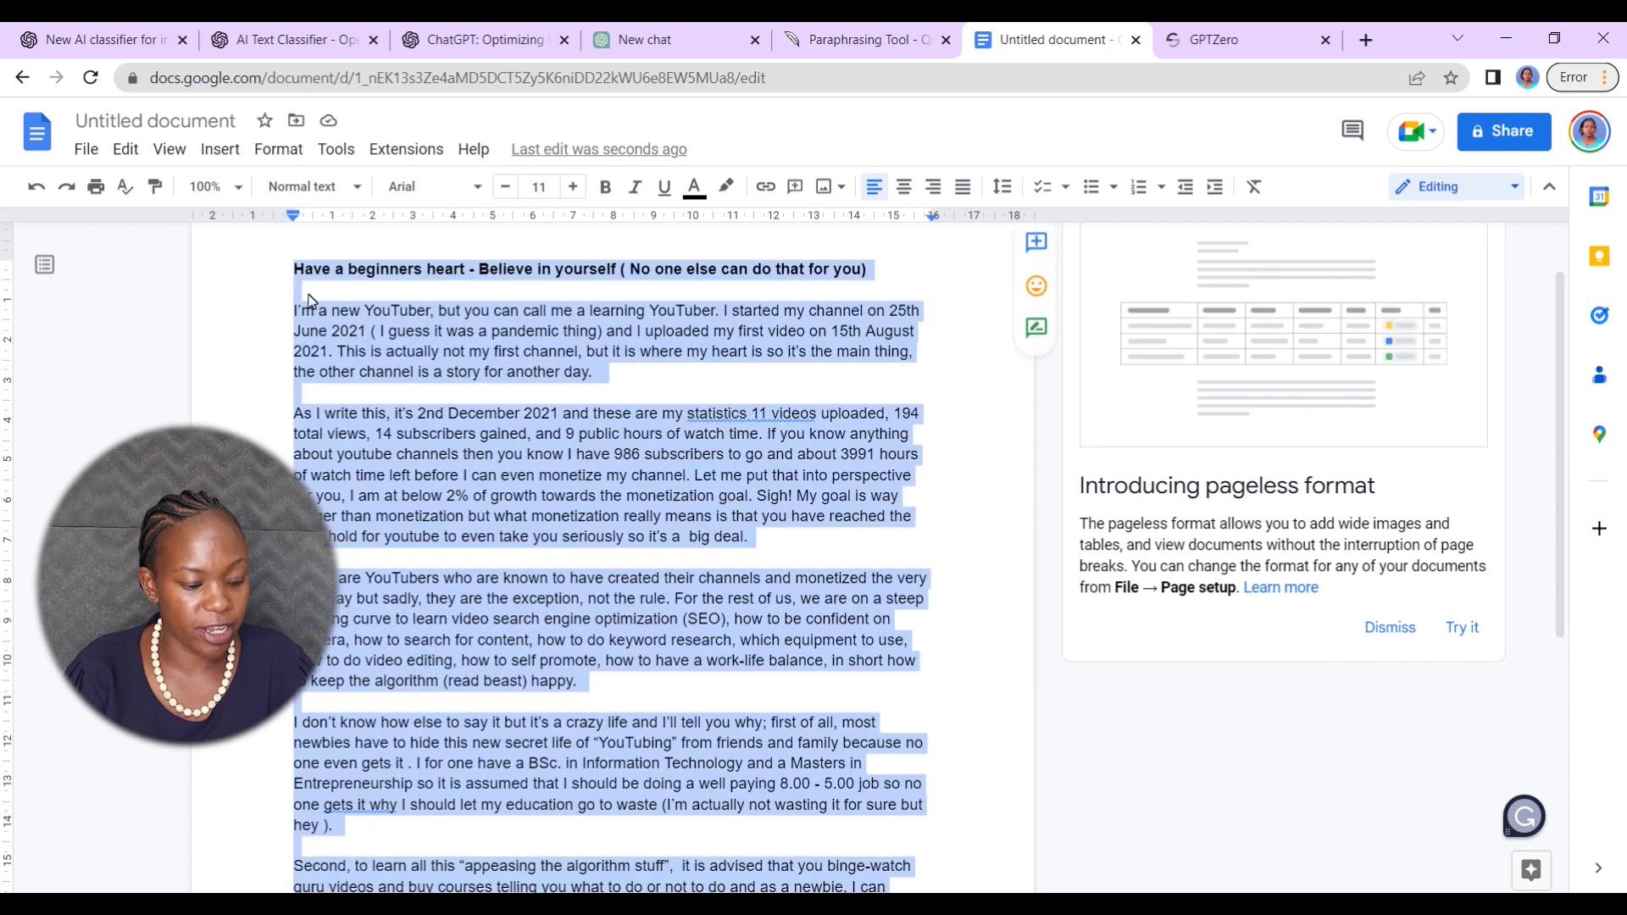
{"action": "right_click", "coordinate": [460, 318]}
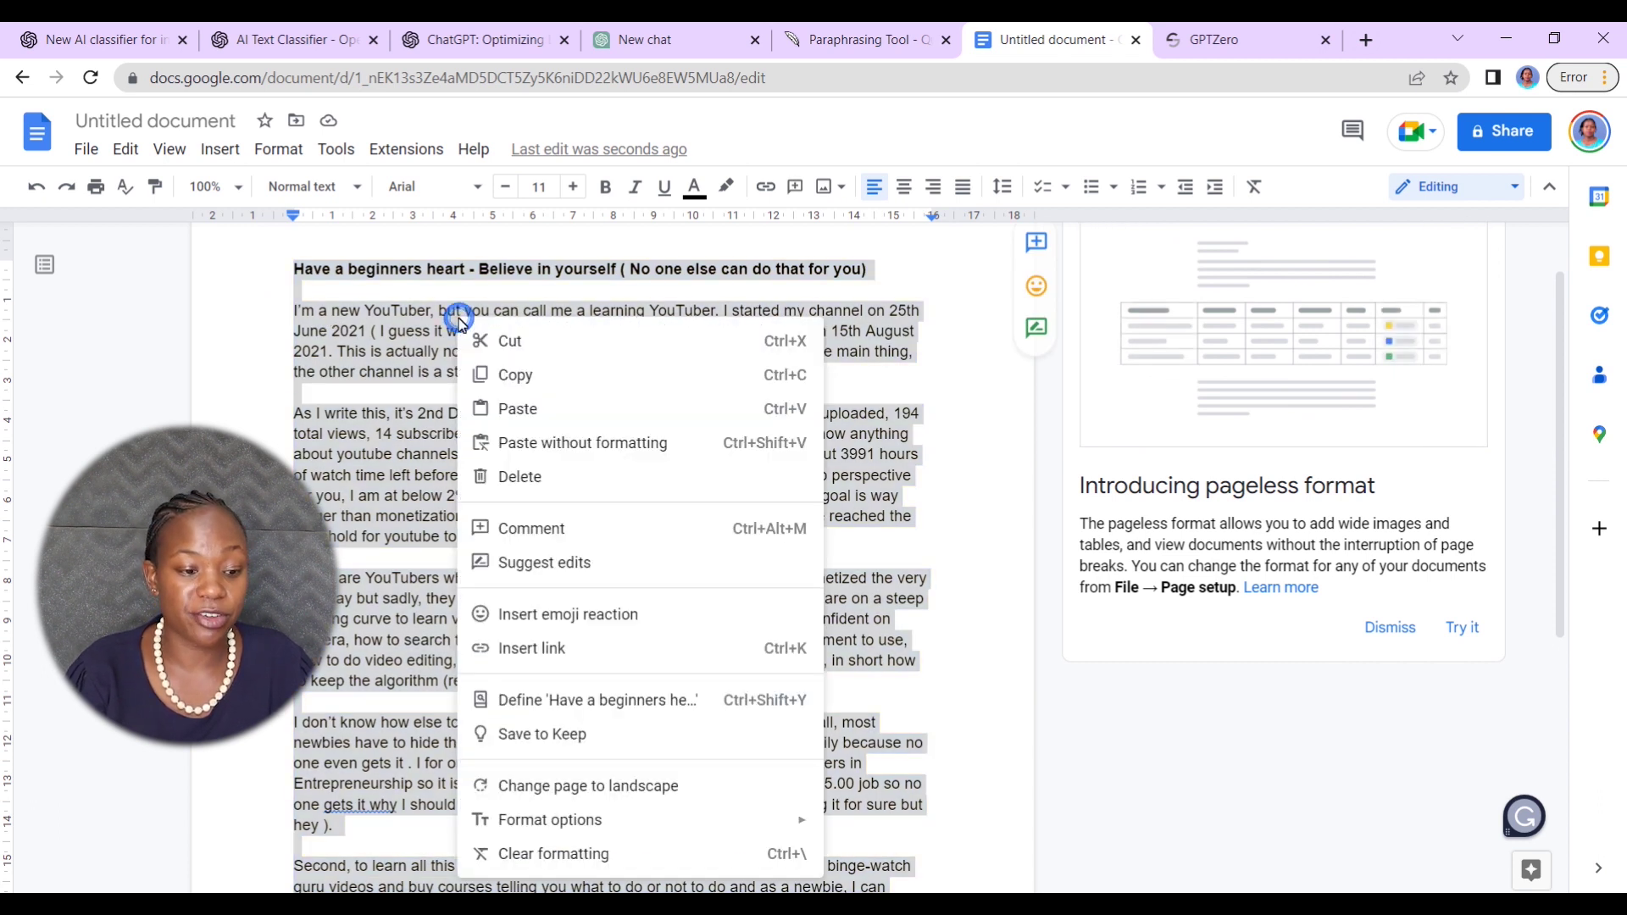
{"action": "left_click", "coordinate": [531, 376]}
{"action": "left_click", "coordinate": [272, 44]}
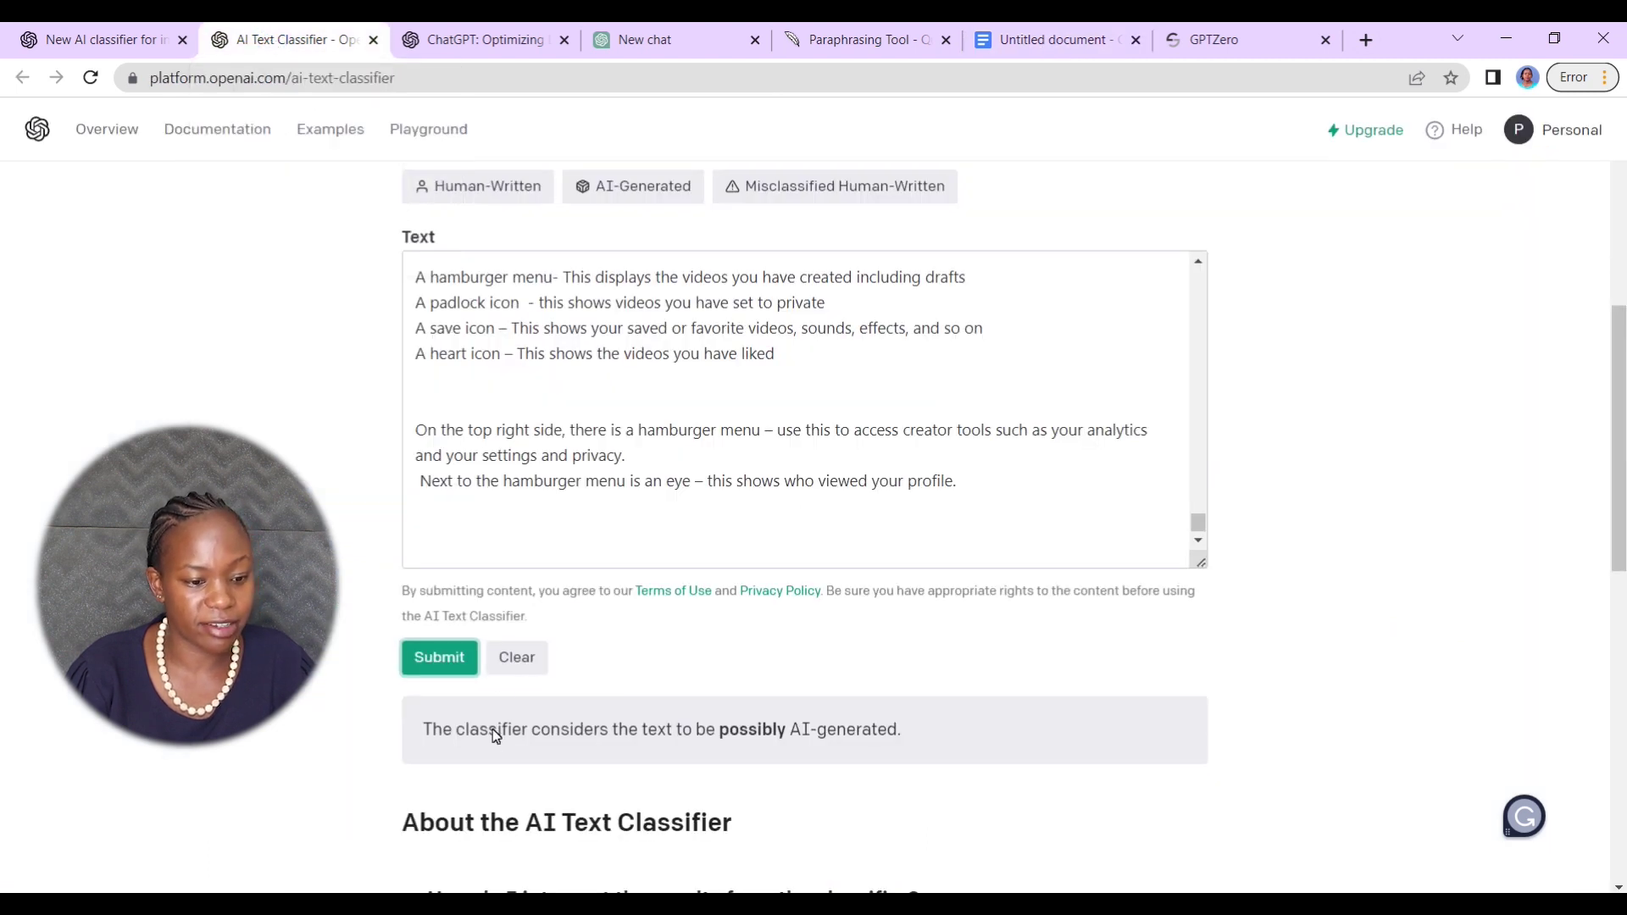
- Replace the AI Text Classifier text with the human-written Google Docs essay and submit it for classification
{"action": "left_click", "coordinate": [517, 657]}
{"action": "left_click", "coordinate": [486, 319]}
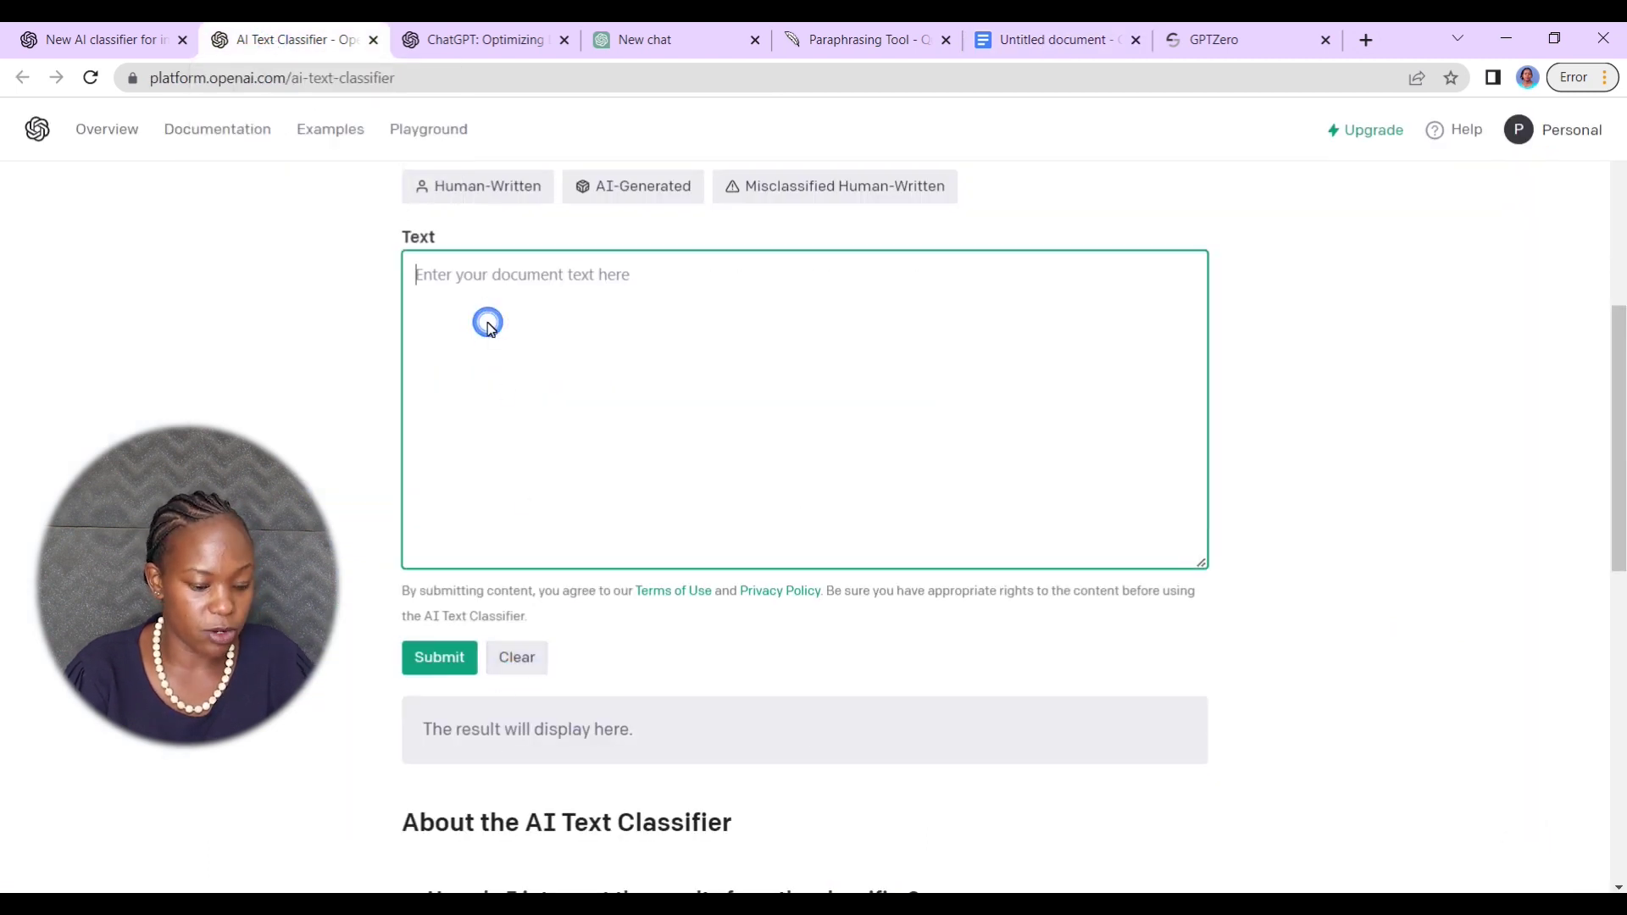
{"action": "key", "text": "ctrl+v"}
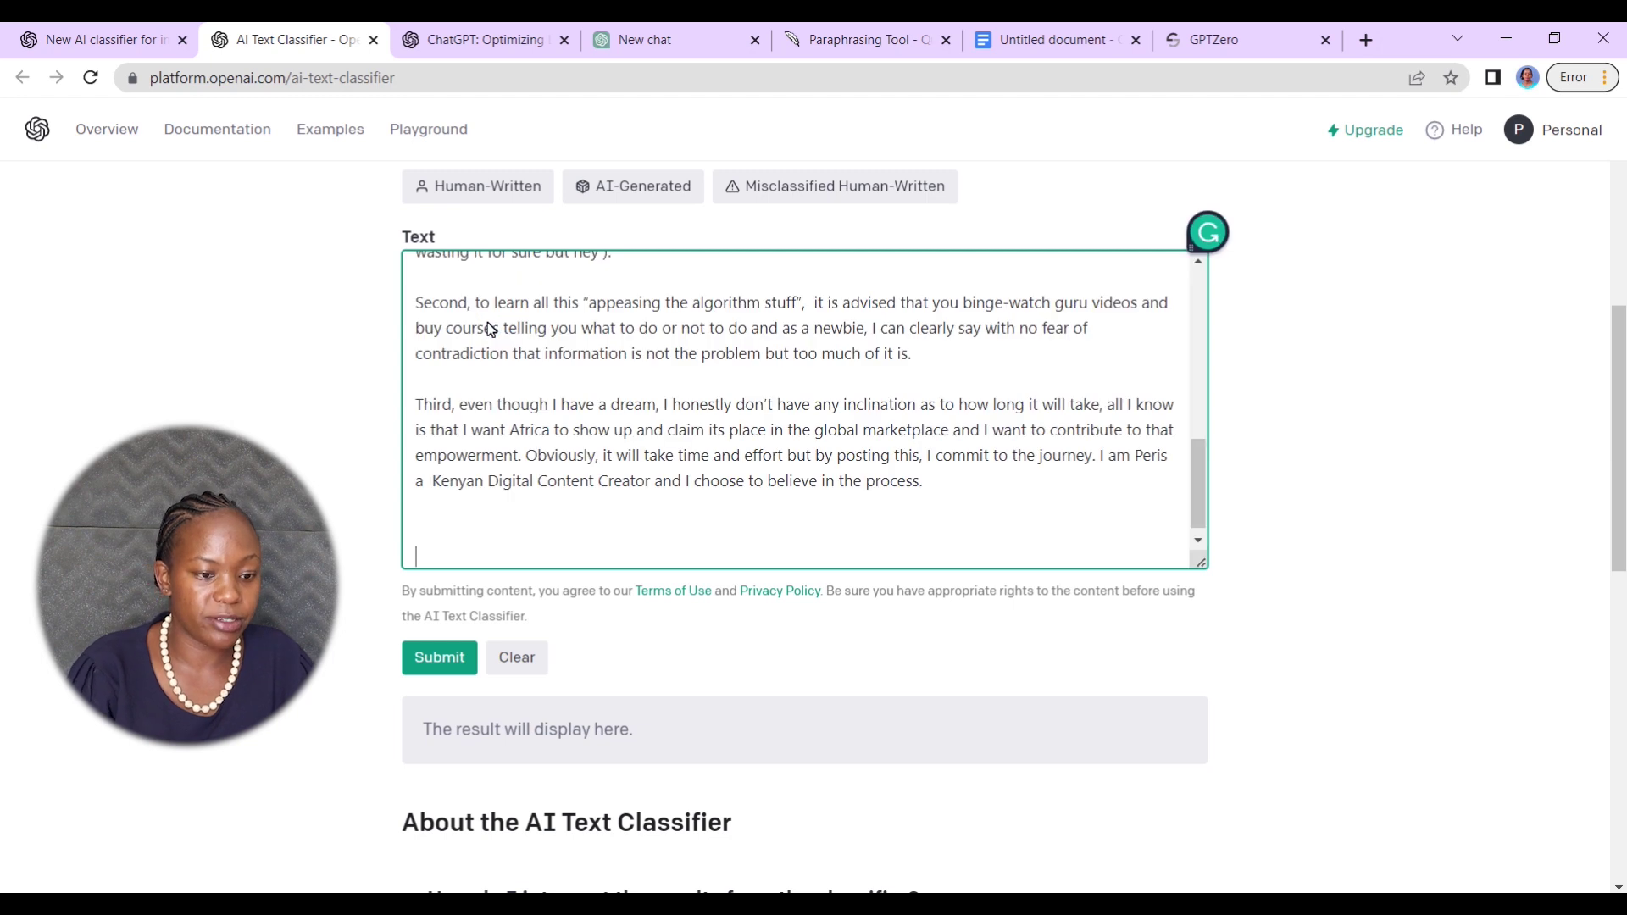
{"action": "left_click", "coordinate": [441, 661]}
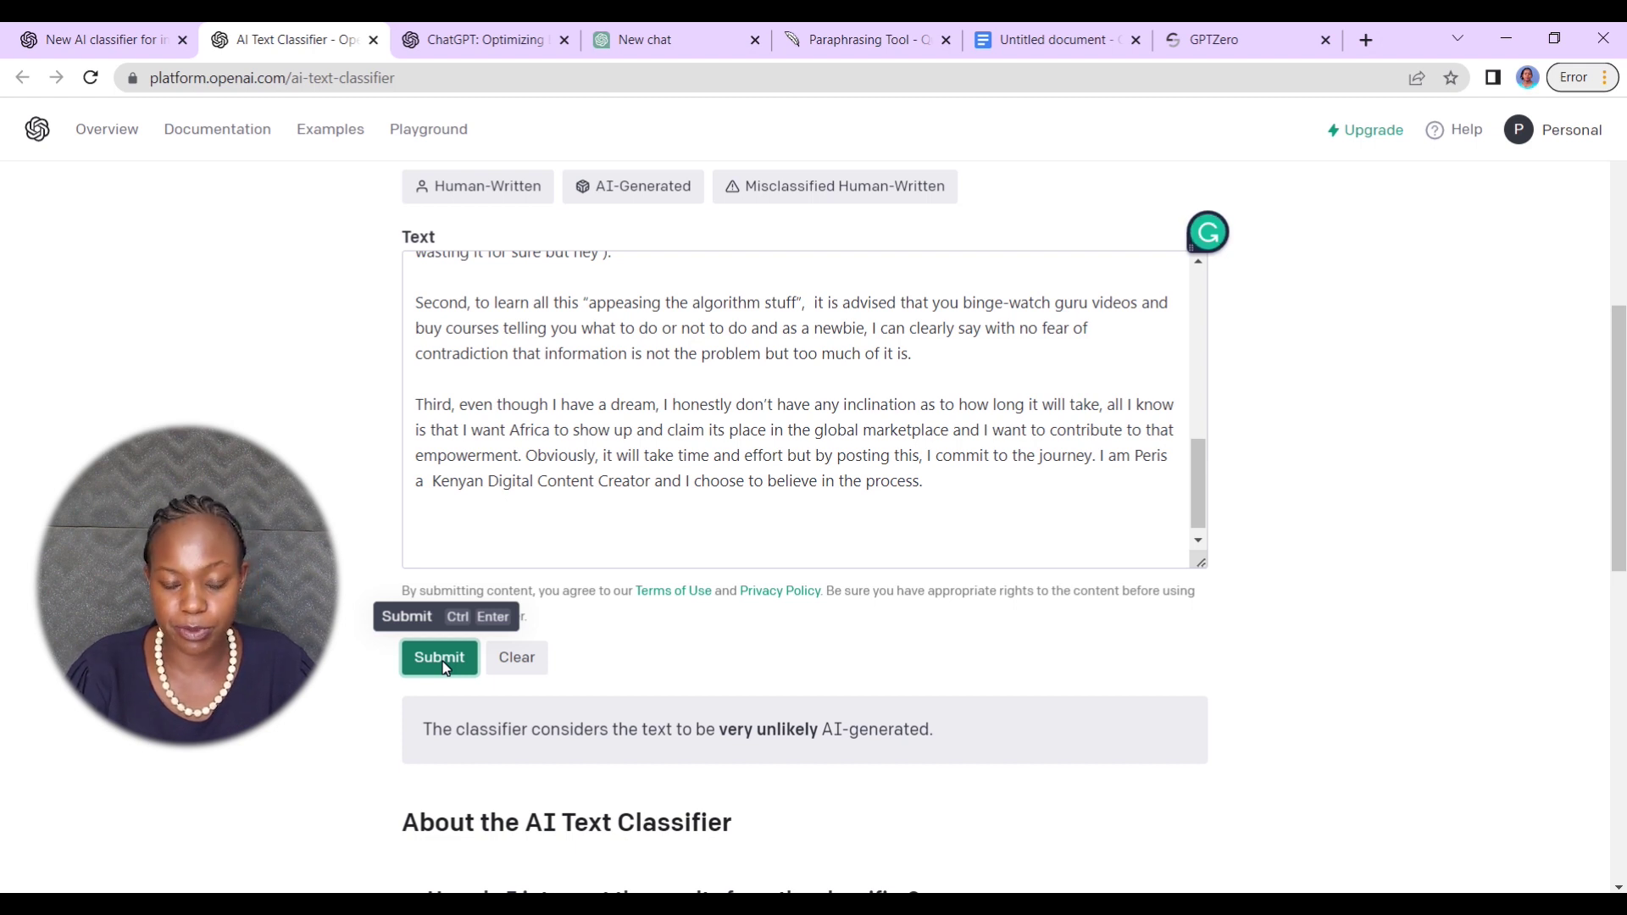
- Paste the human-written essay into GPTZero's Try it out box and get its detection results
{"action": "left_click", "coordinate": [1214, 39]}
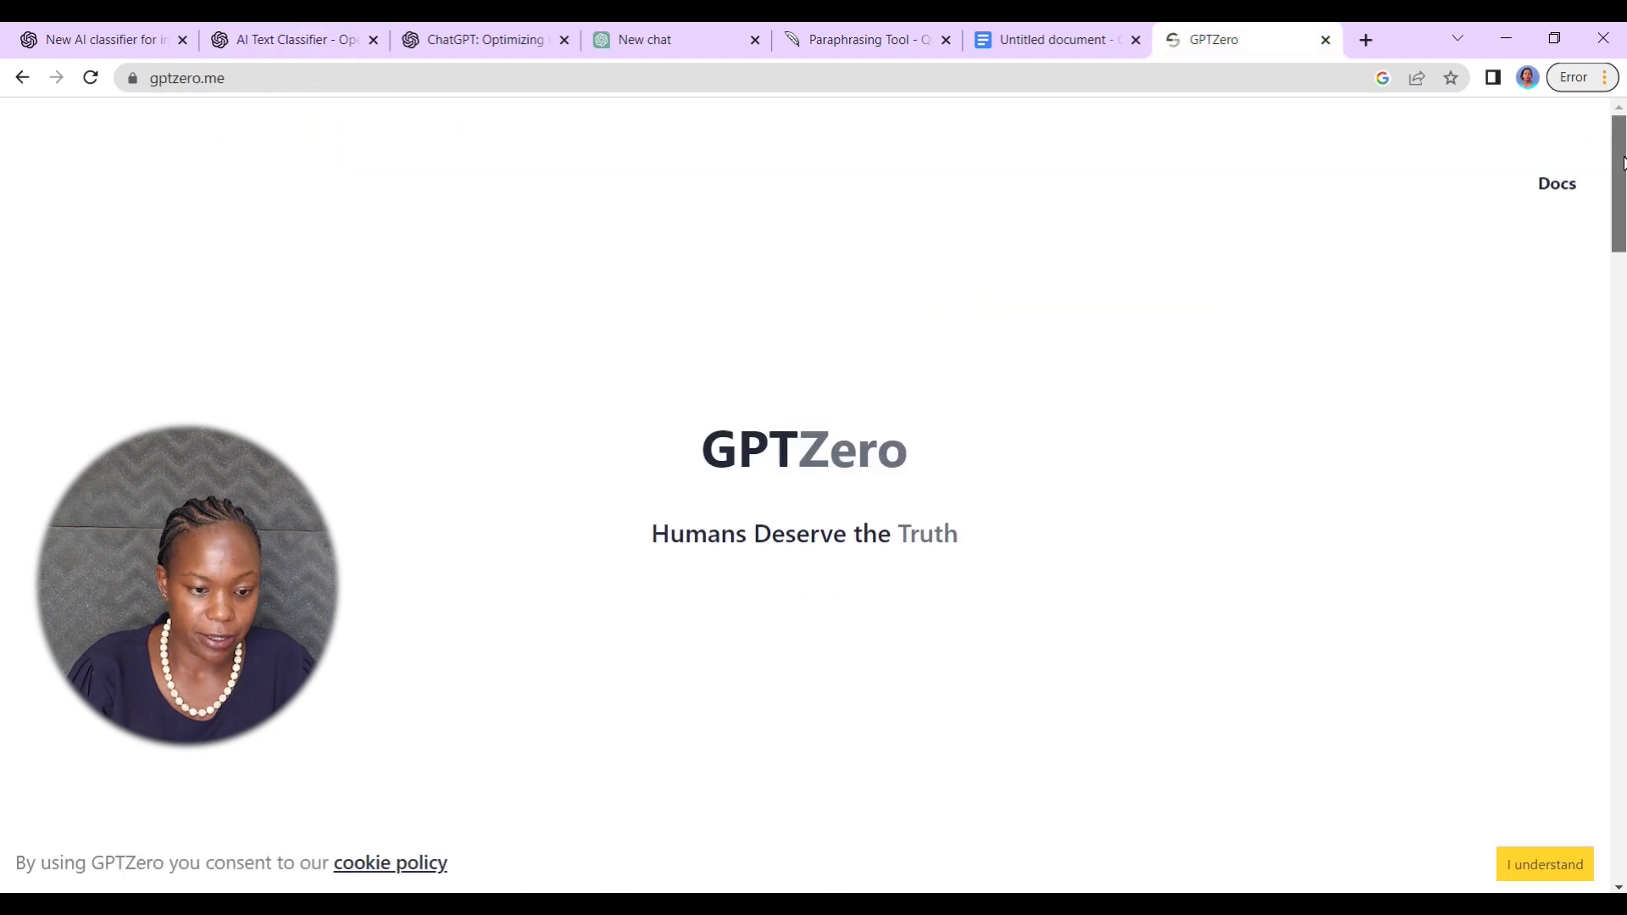
{"action": "scroll", "coordinate": [911, 456], "scroll_direction": "down", "scroll_amount": 7}
{"action": "left_click", "coordinate": [878, 471]}
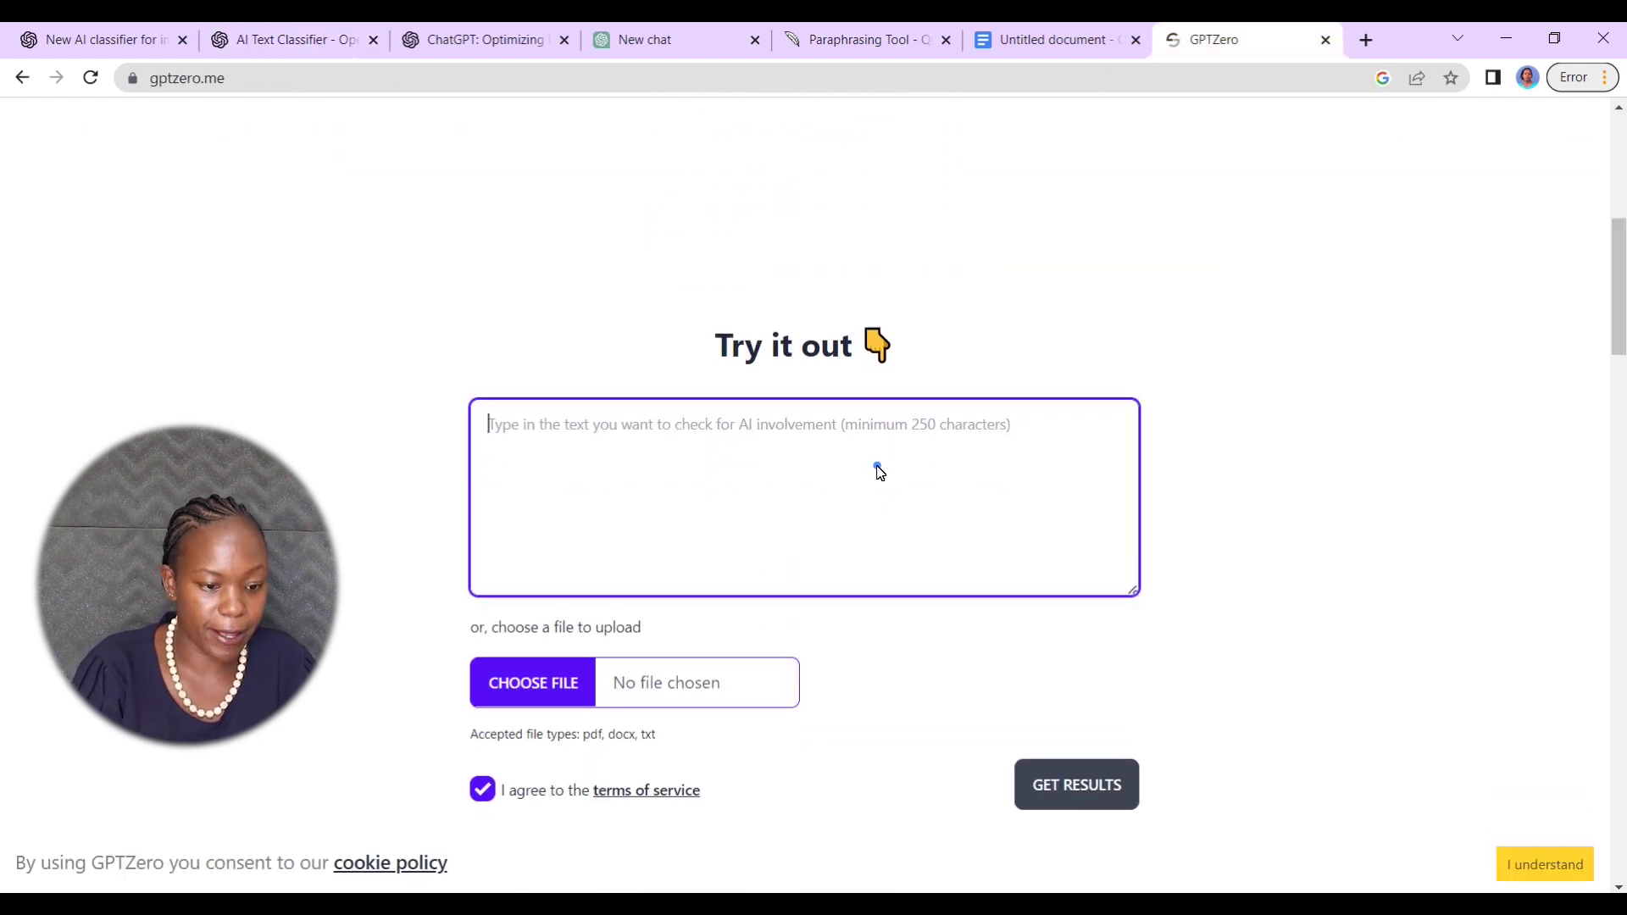
{"action": "key", "text": "ctrl+v"}
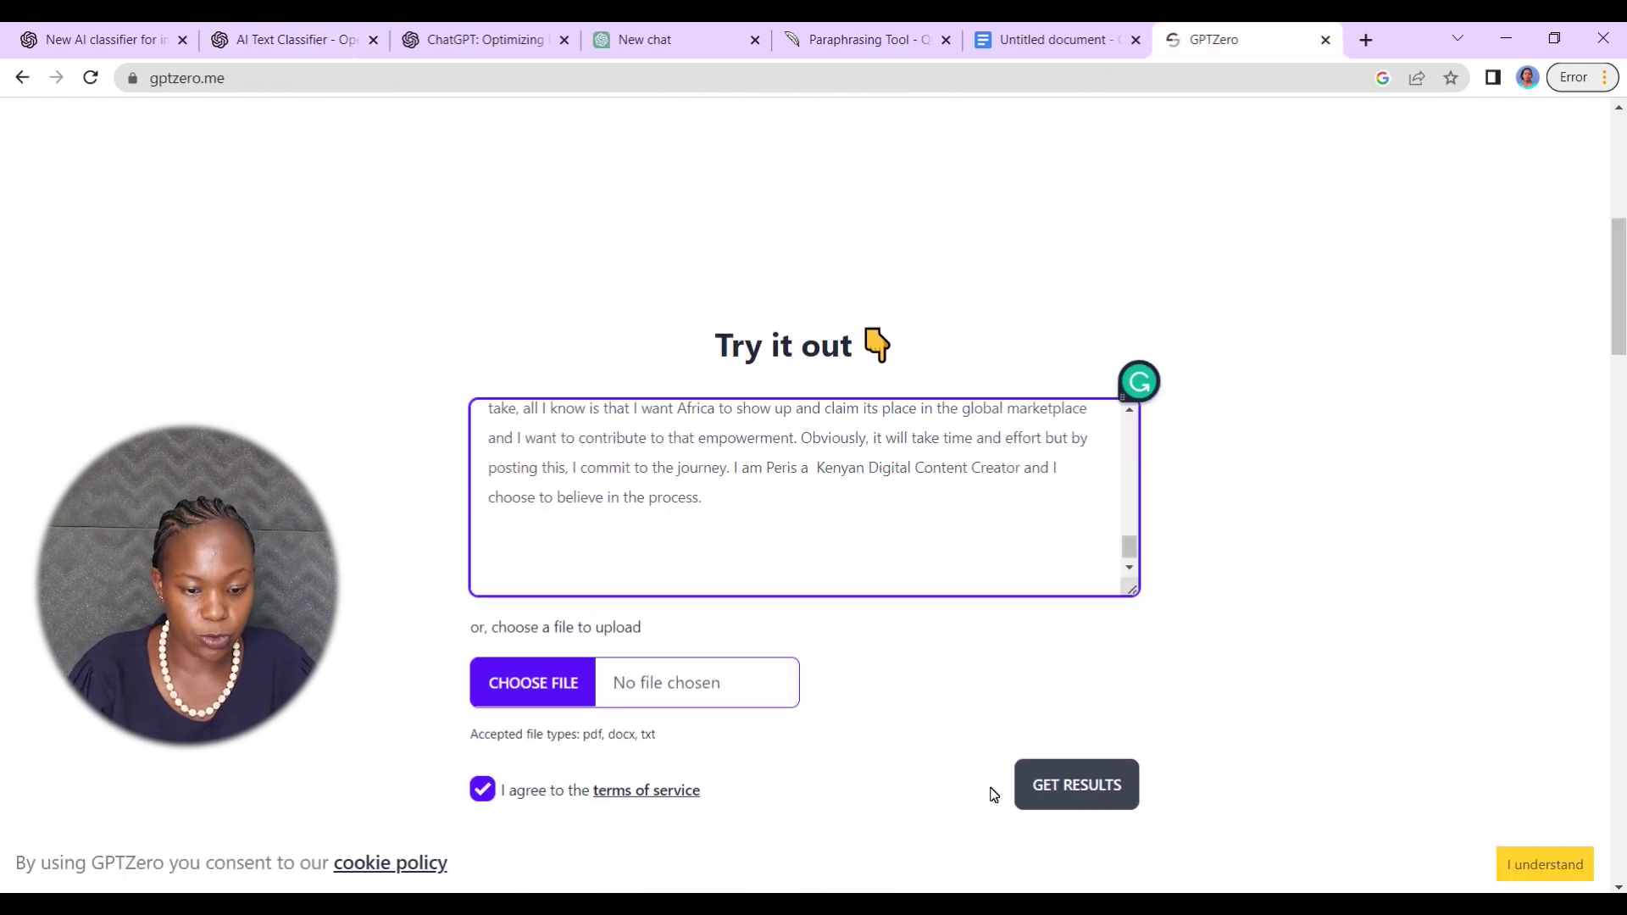
{"action": "left_click", "coordinate": [1071, 792]}
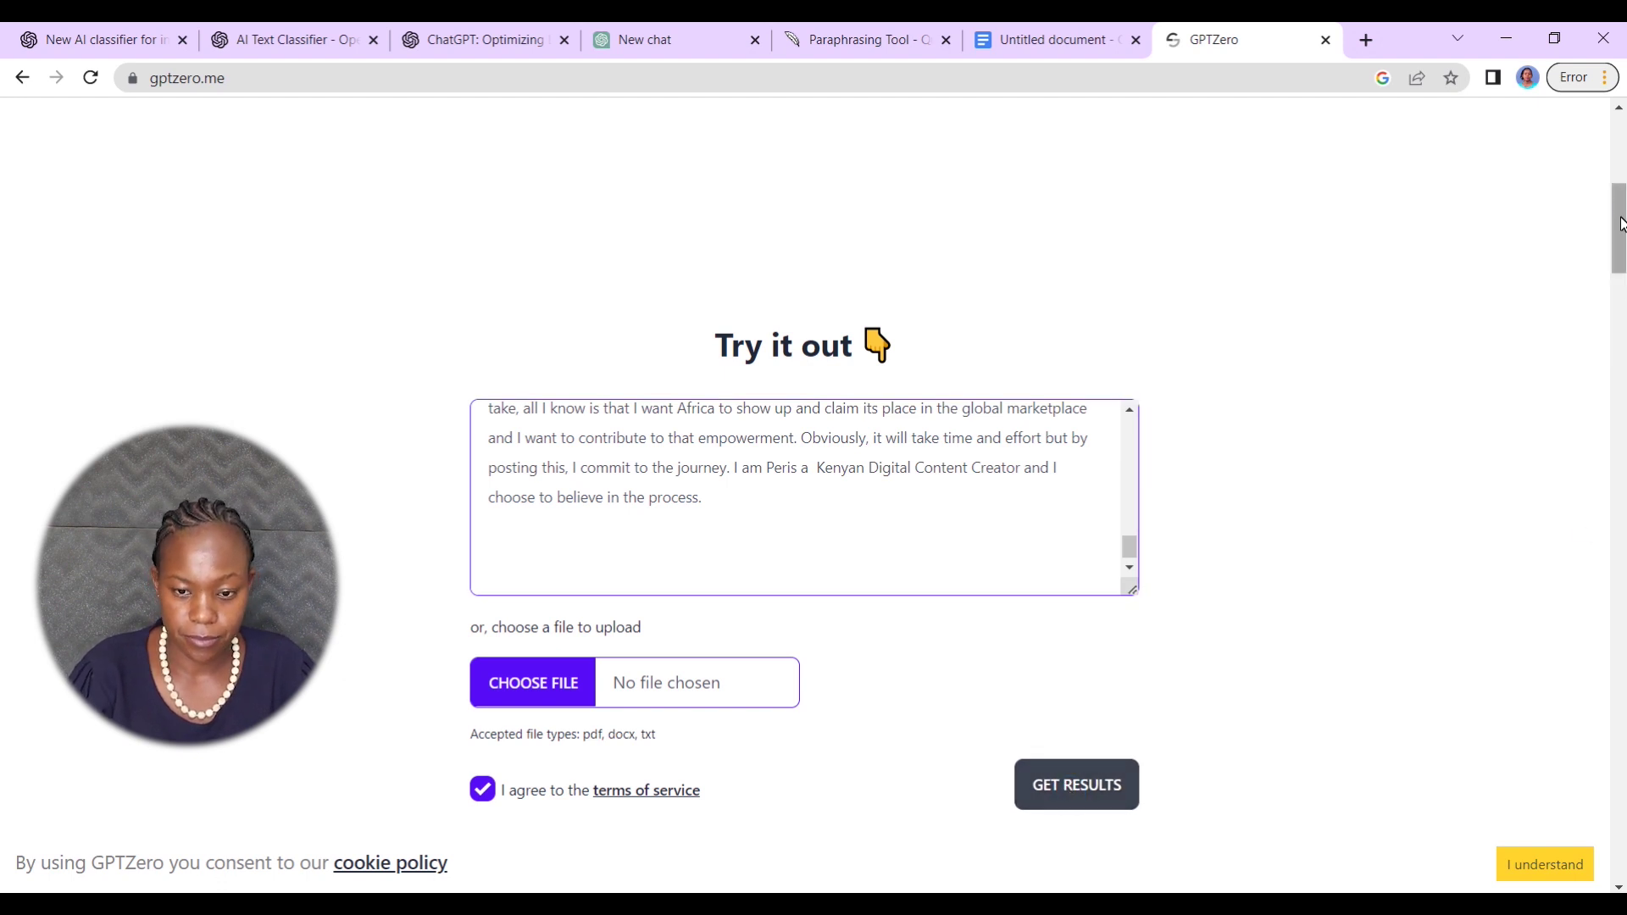
{"action": "left_click_drag", "start_coordinate": [1621, 223], "coordinate": [1622, 291]}
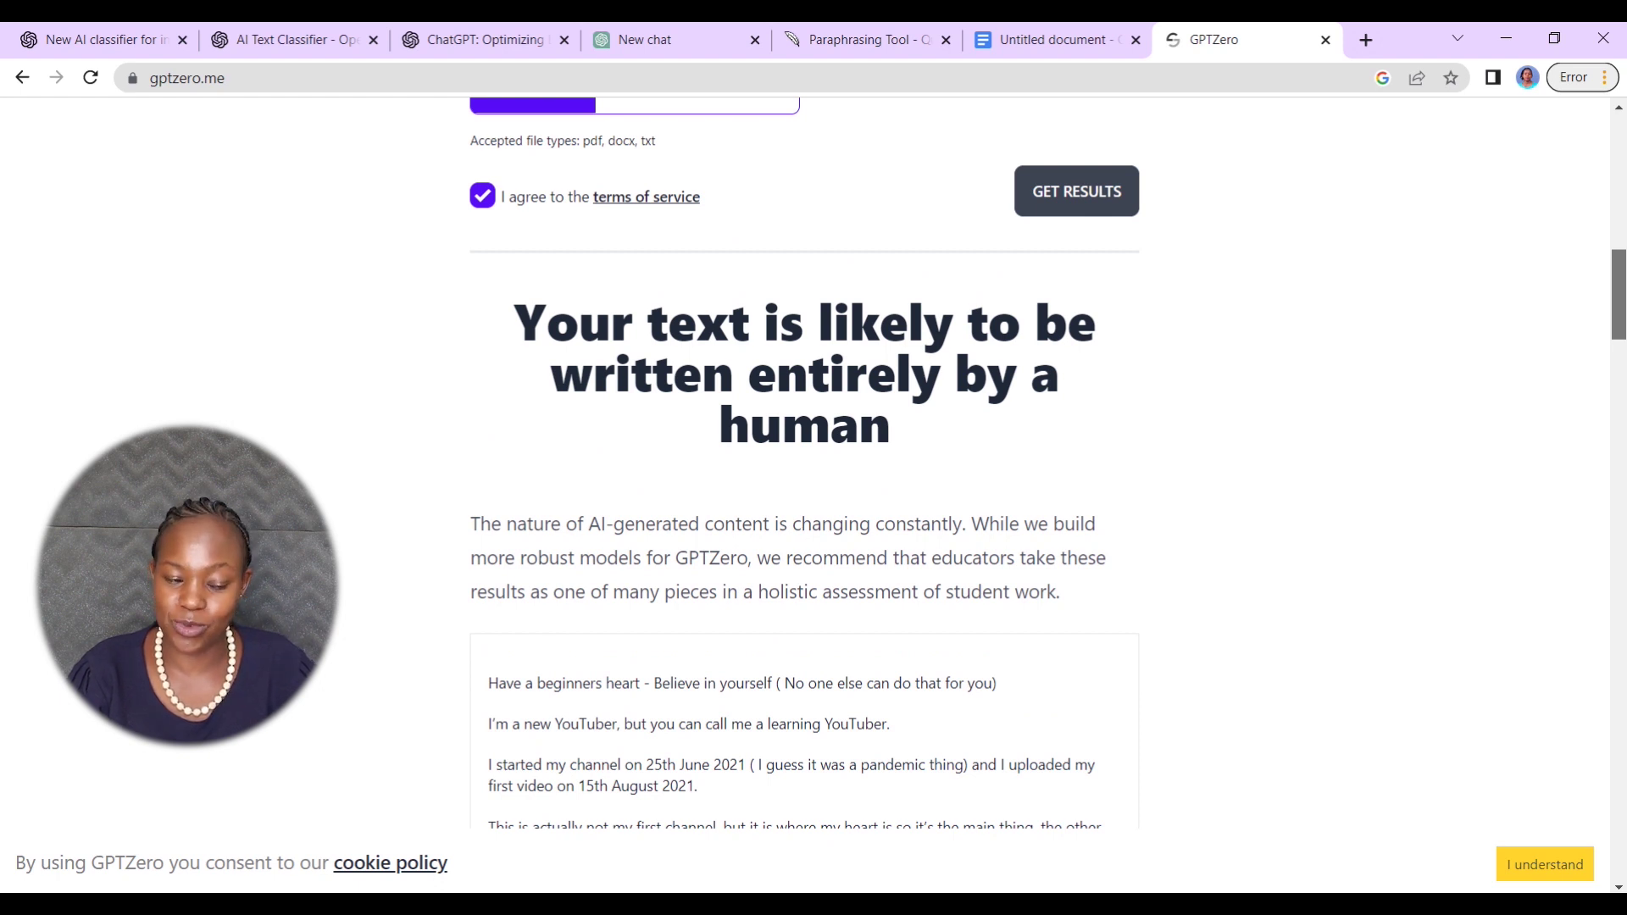
- Scroll to GPTZero's Stats: perplexity 181.722, burstiness 378.202, top sentence 'Sigh!' at 1710
{"action": "scroll", "coordinate": [804, 462], "scroll_direction": "down", "scroll_amount": 10}
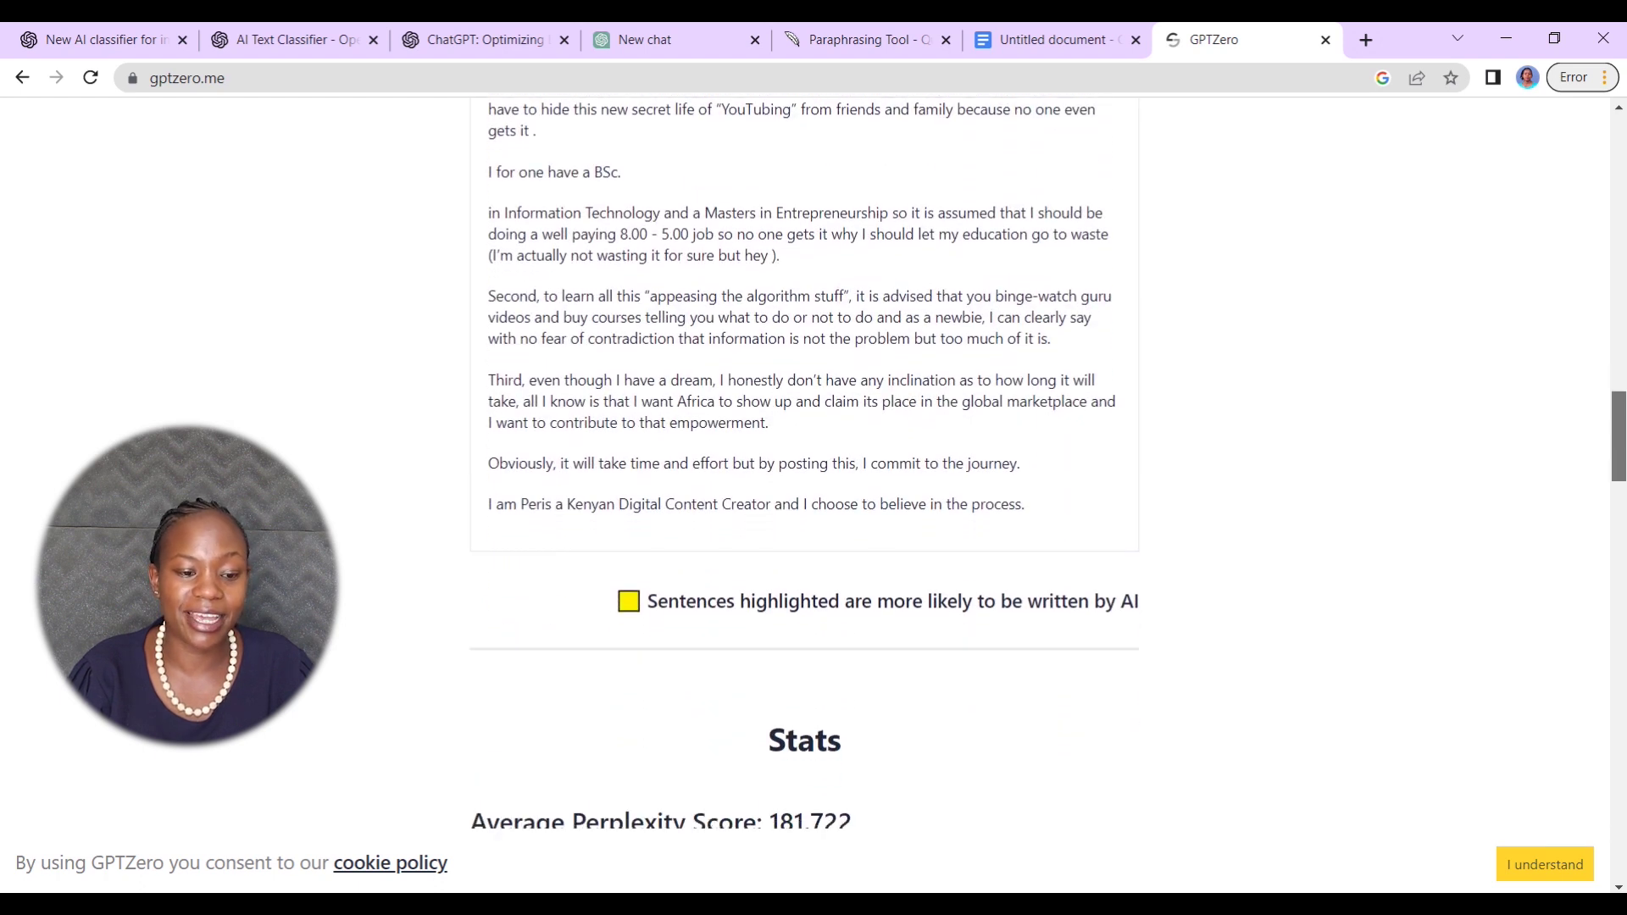
{"action": "left_click_drag", "start_coordinate": [1622, 432], "coordinate": [1621, 472]}
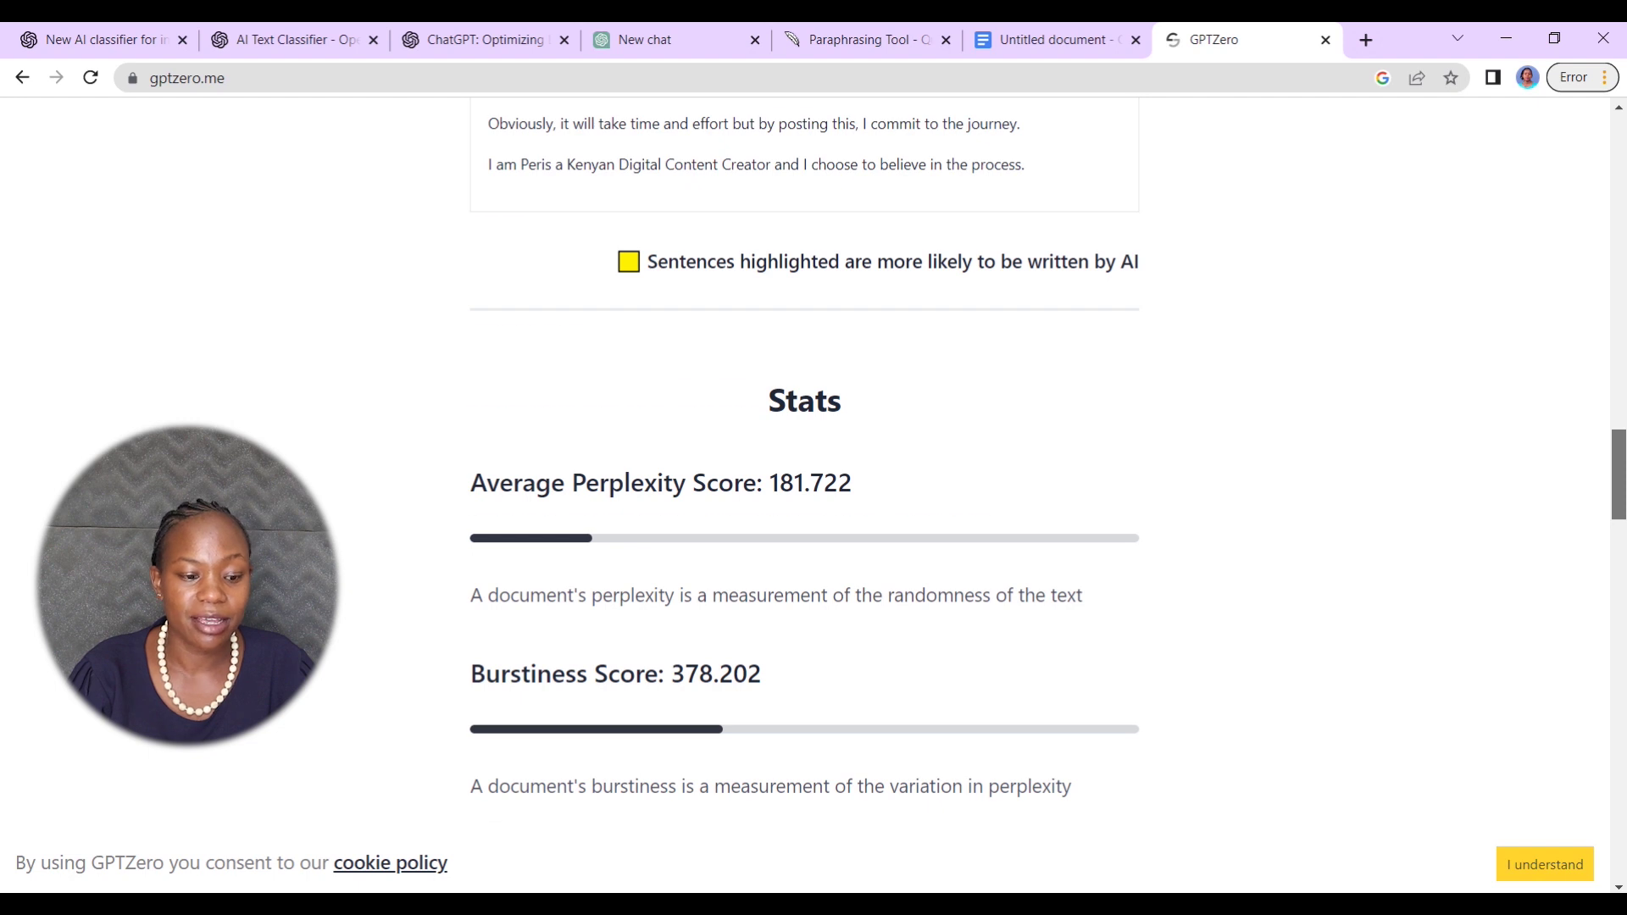
{"action": "left_click_drag", "start_coordinate": [1621, 472], "coordinate": [1622, 506]}
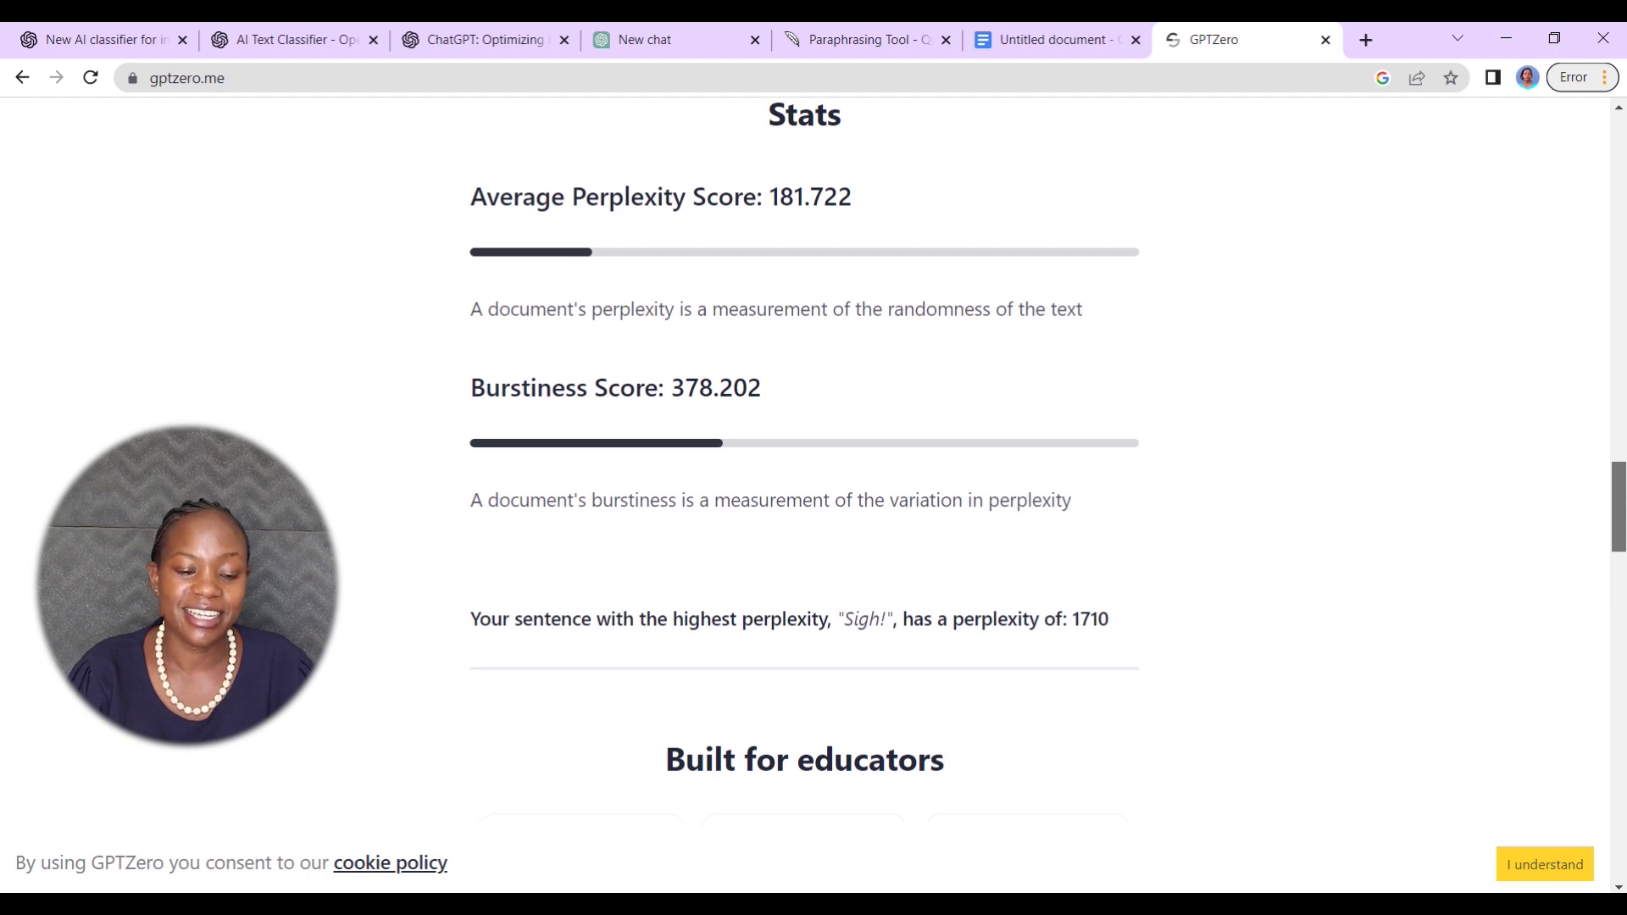
{"action": "scroll", "coordinate": [805, 463], "scroll_direction": "down", "scroll_amount": 2}
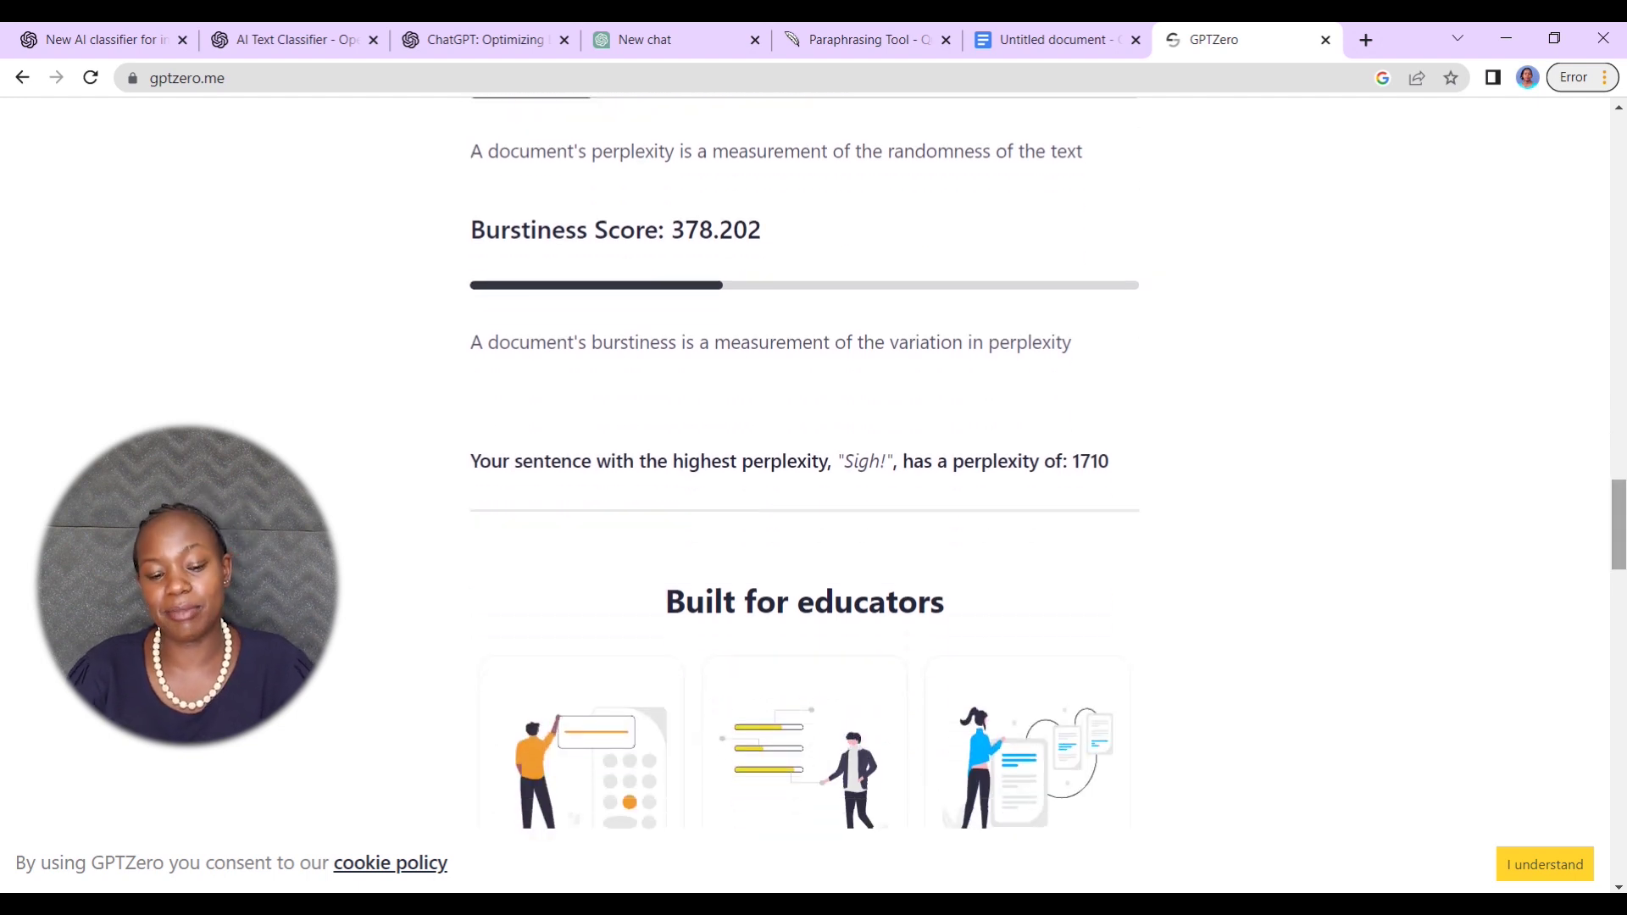